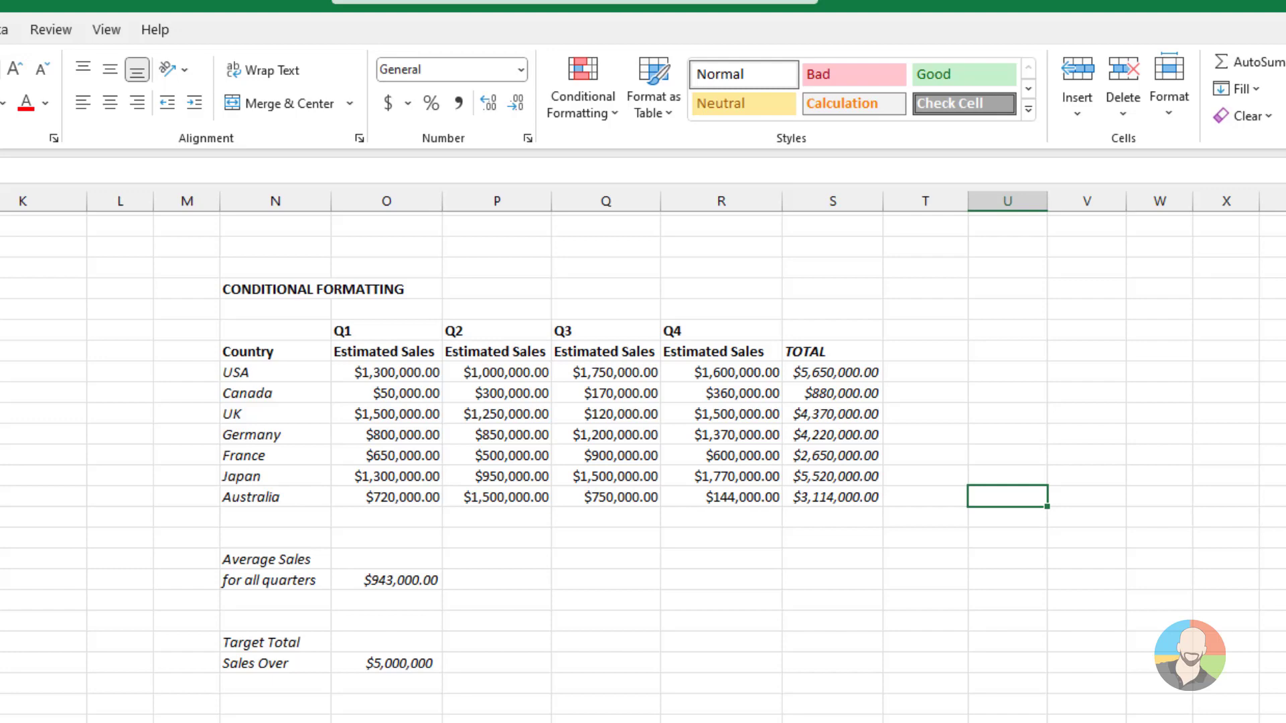
# Highlight the Q1–Q4 estimated sales cells greater than 1,000,000 using Green Fill with Dark Green Text
pyautogui.moveTo(393, 369); pyautogui.dragTo(677, 488)
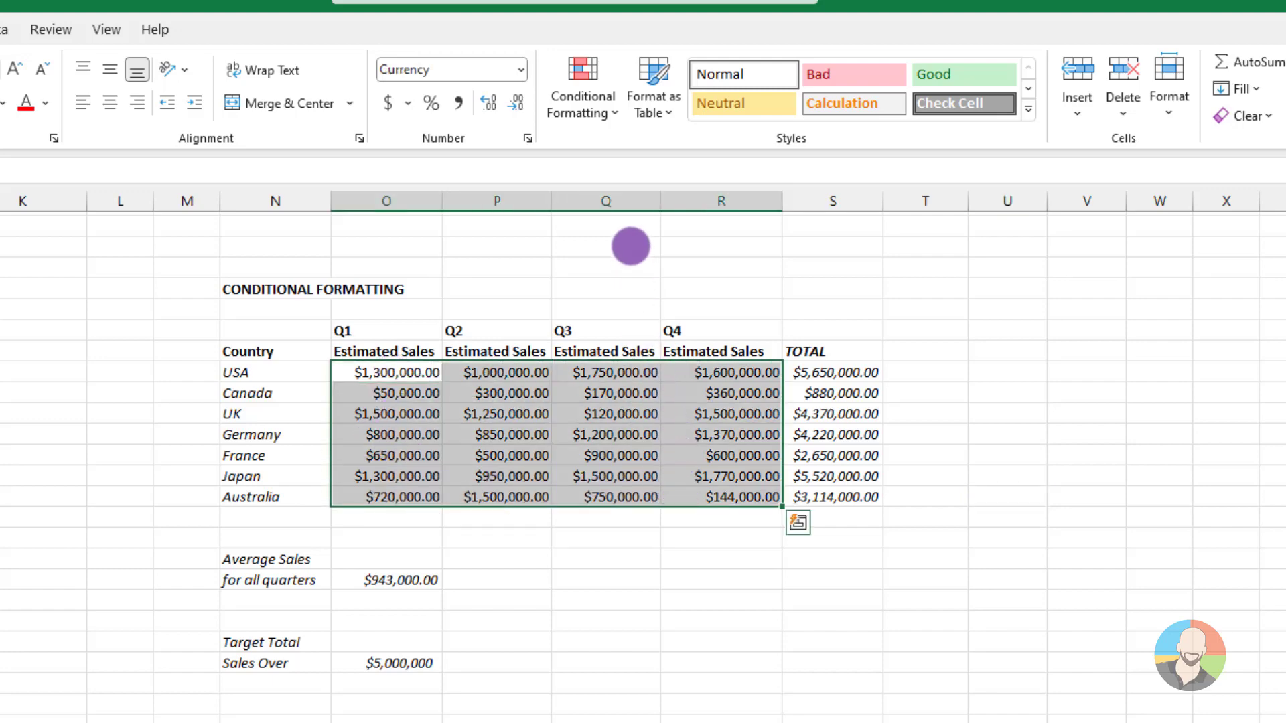
pyautogui.click(602, 105)
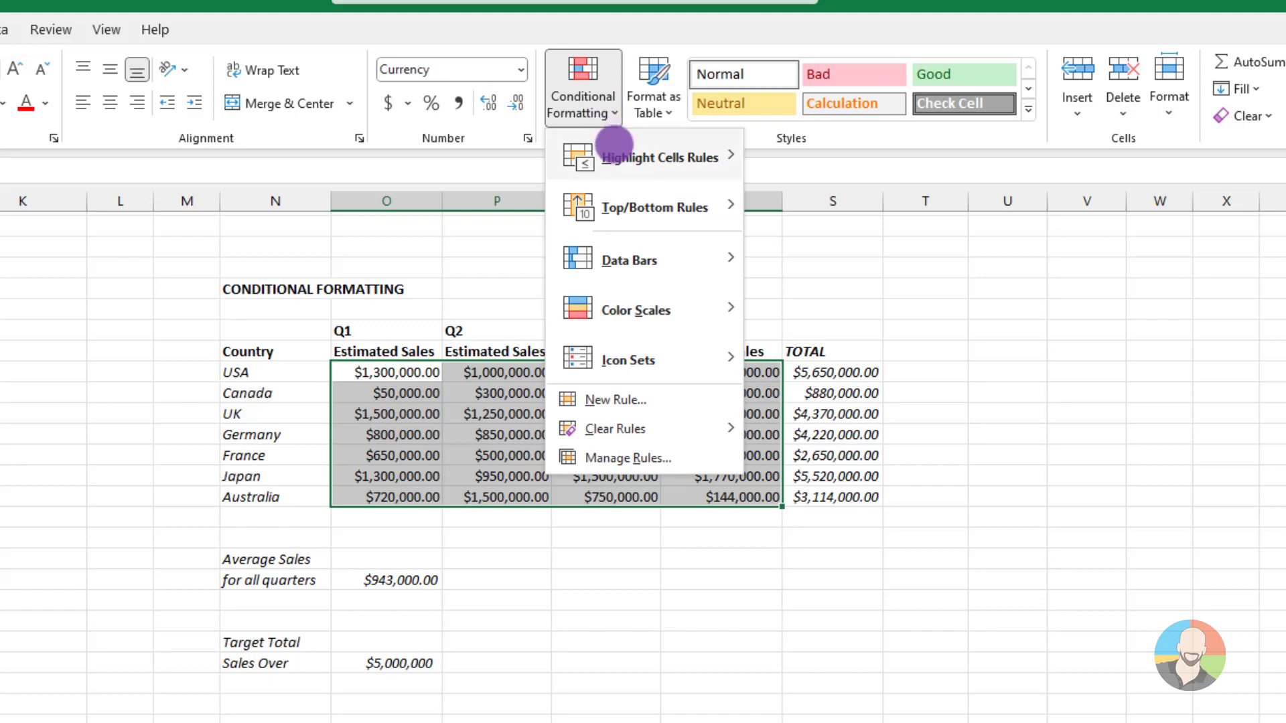
pyautogui.moveTo(614, 157)
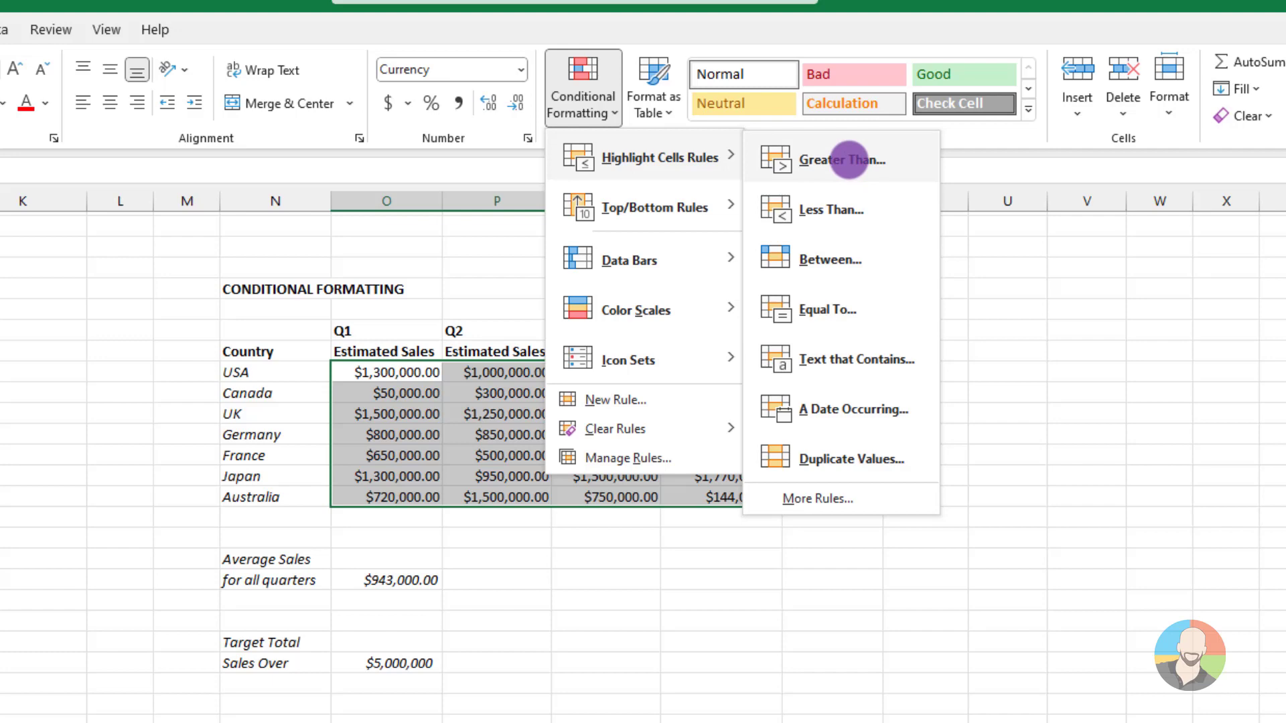
pyautogui.click(848, 159)
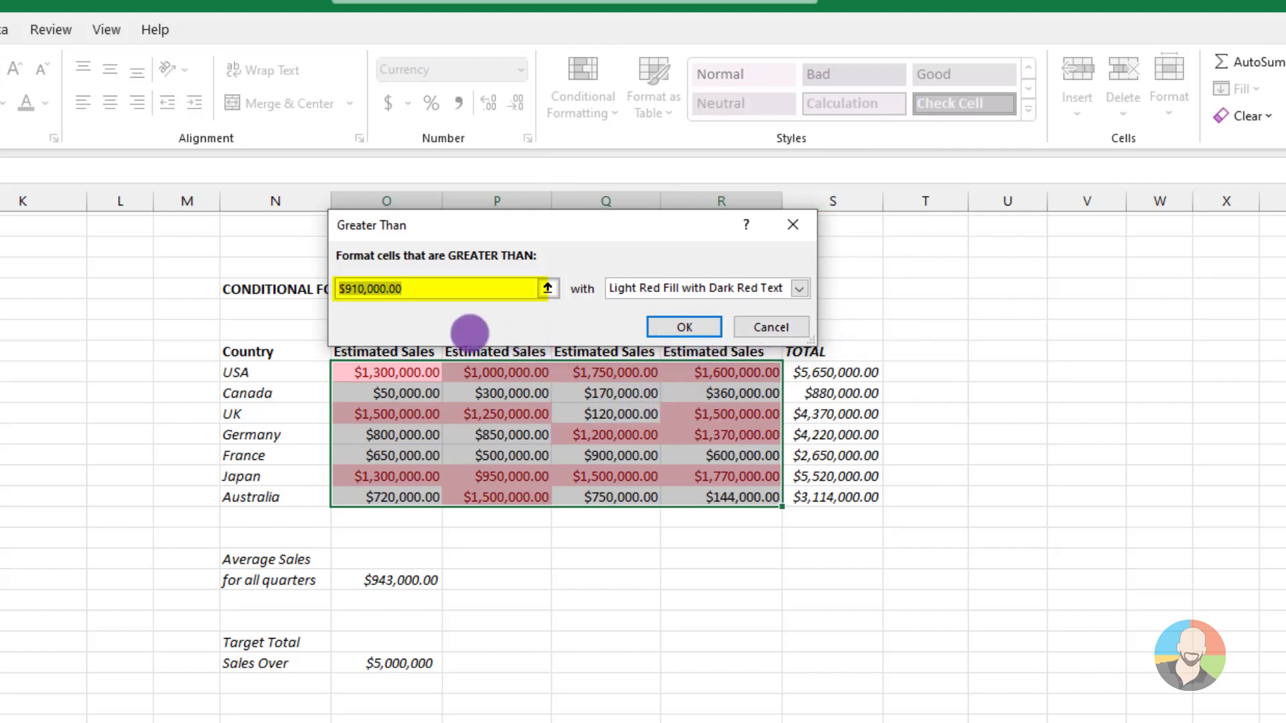
pyautogui.write('1,')
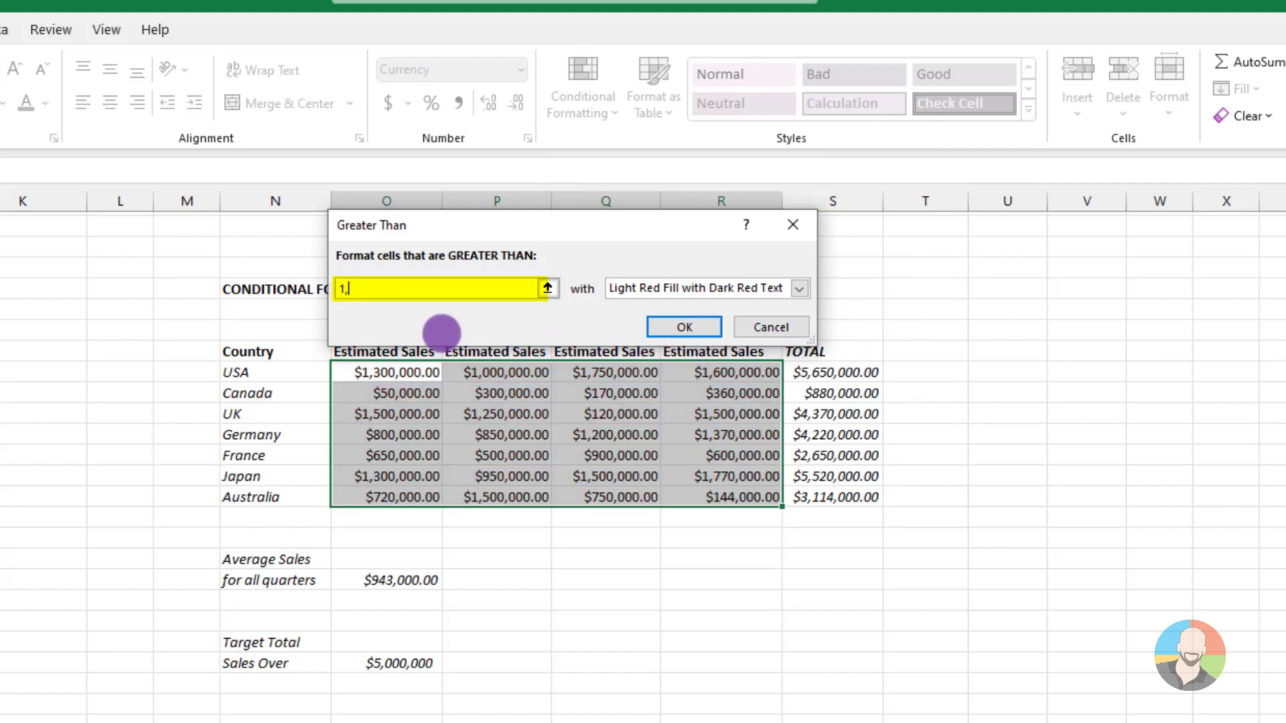
pyautogui.write('000,000')
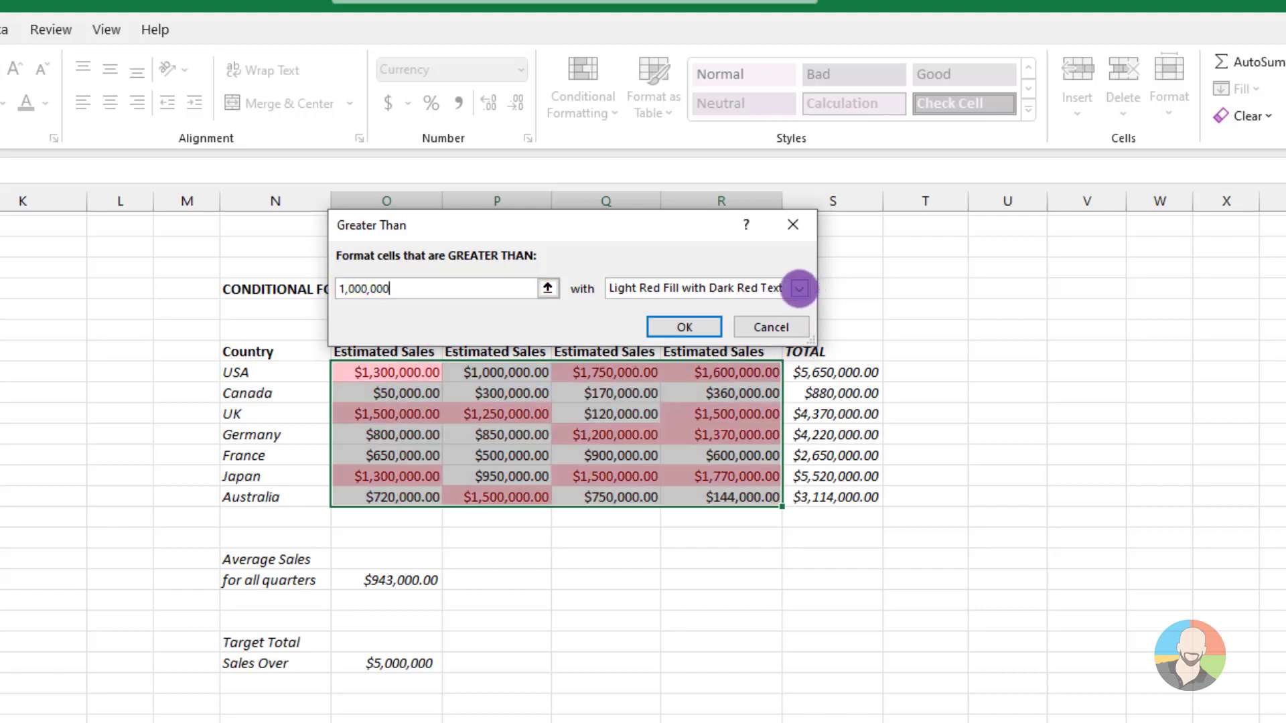
pyautogui.click(799, 288)
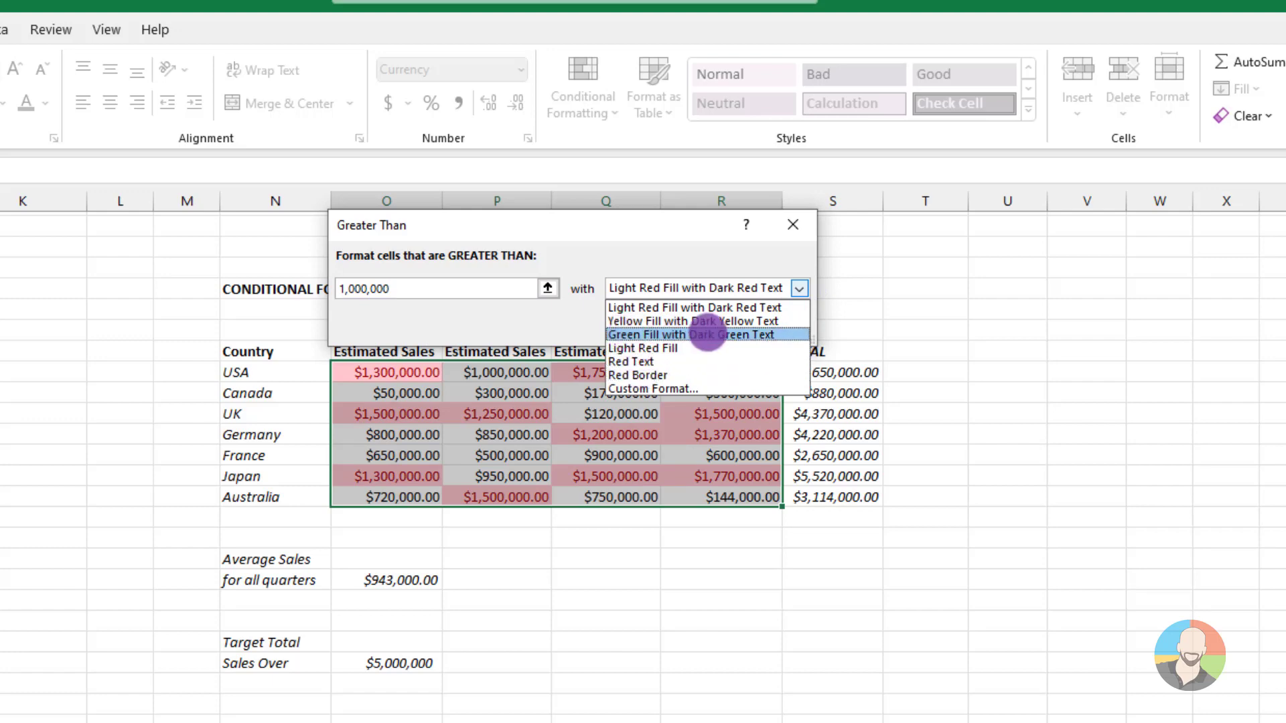
pyautogui.click(707, 334)
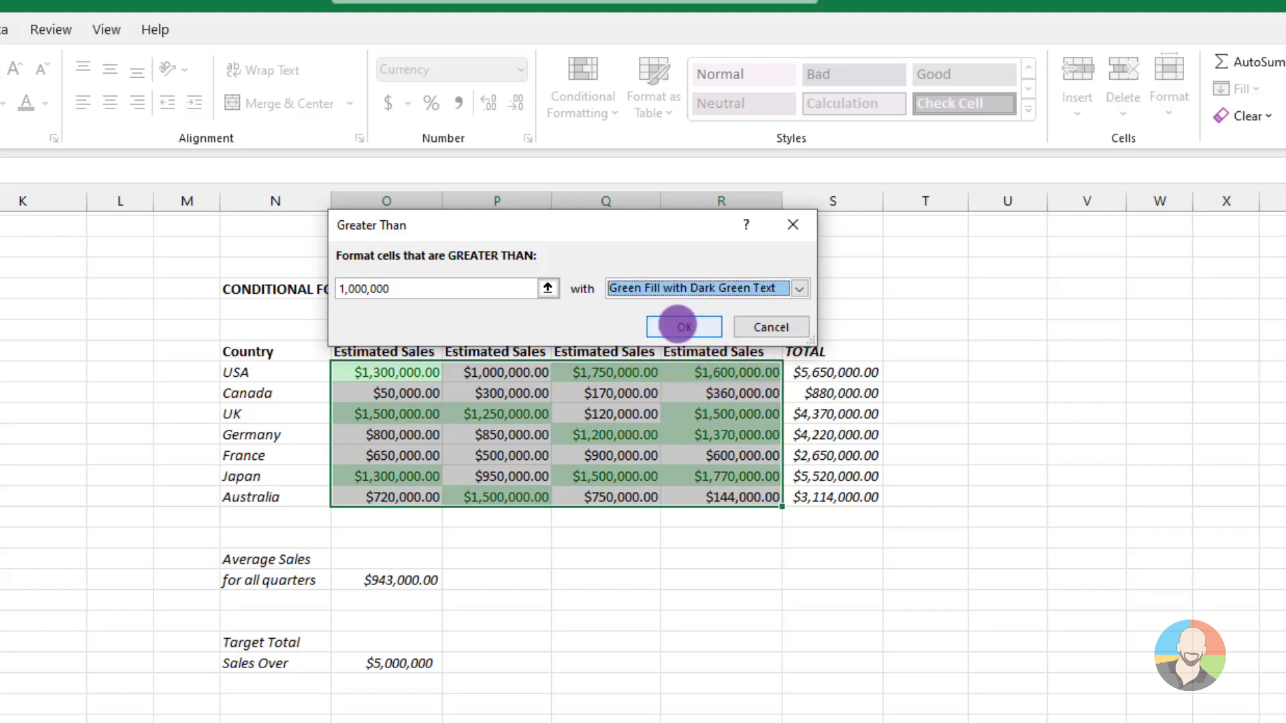
pyautogui.click(684, 326)
pyautogui.click(595, 613)
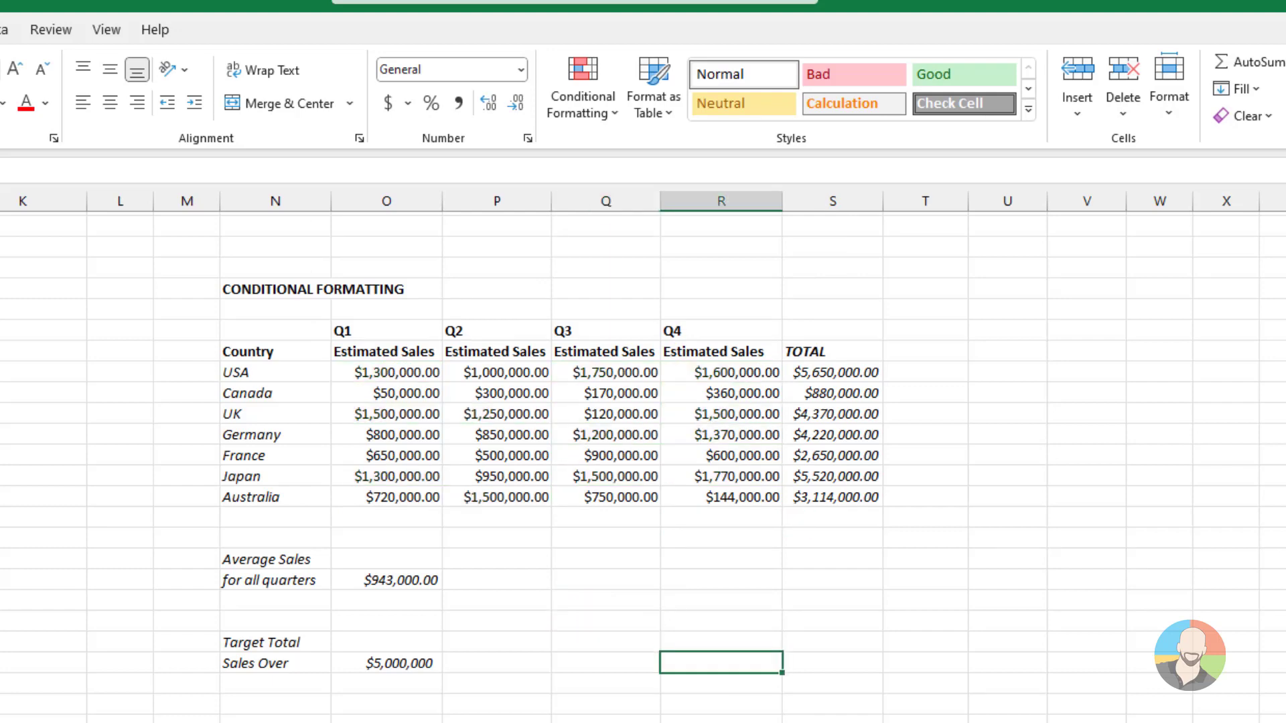
# Highlight duplicate values across the Q1–Q4 estimated sales cells with Light Red Fill with Dark Red Text
pyautogui.moveTo(364, 372); pyautogui.dragTo(705, 497)
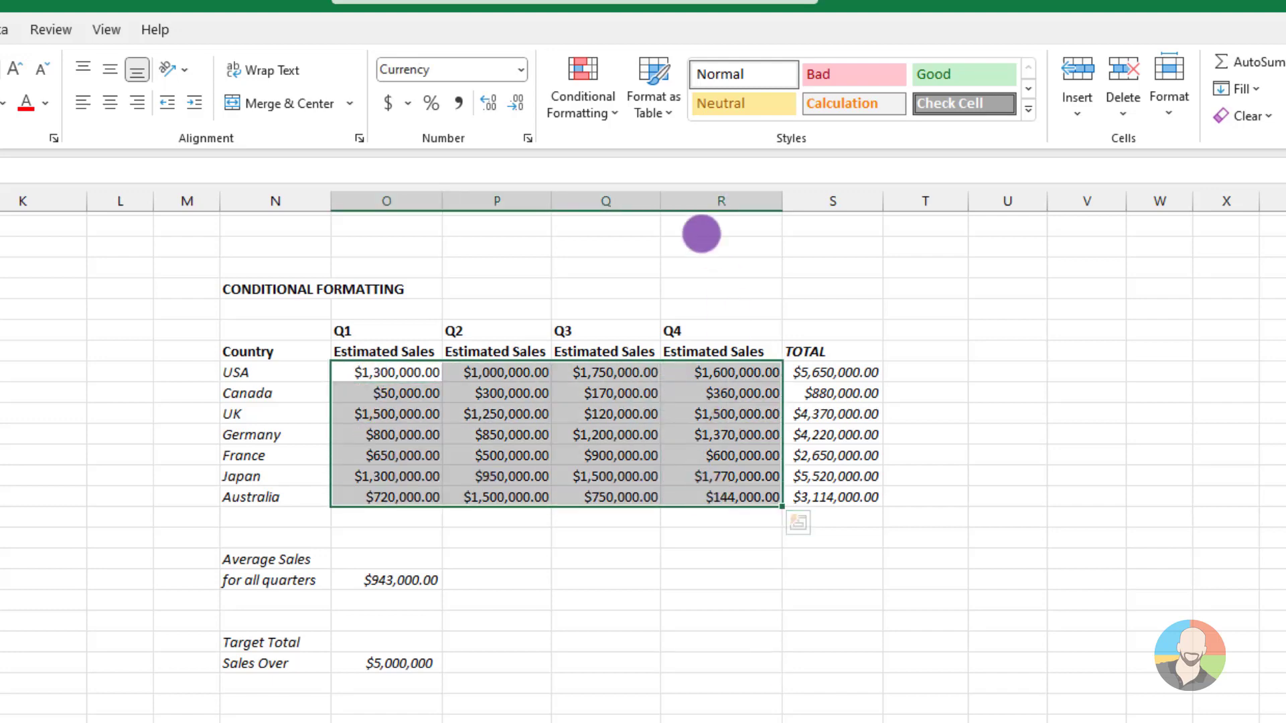
pyautogui.click(606, 112)
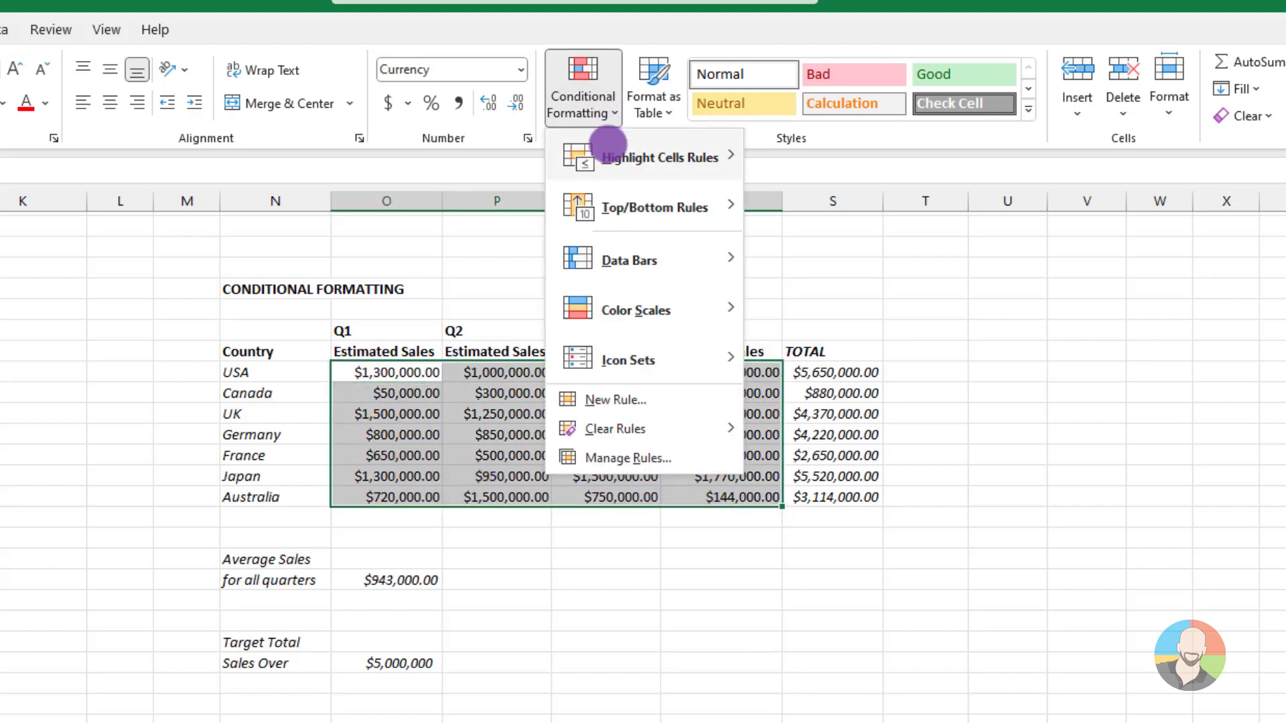
pyautogui.moveTo(608, 157)
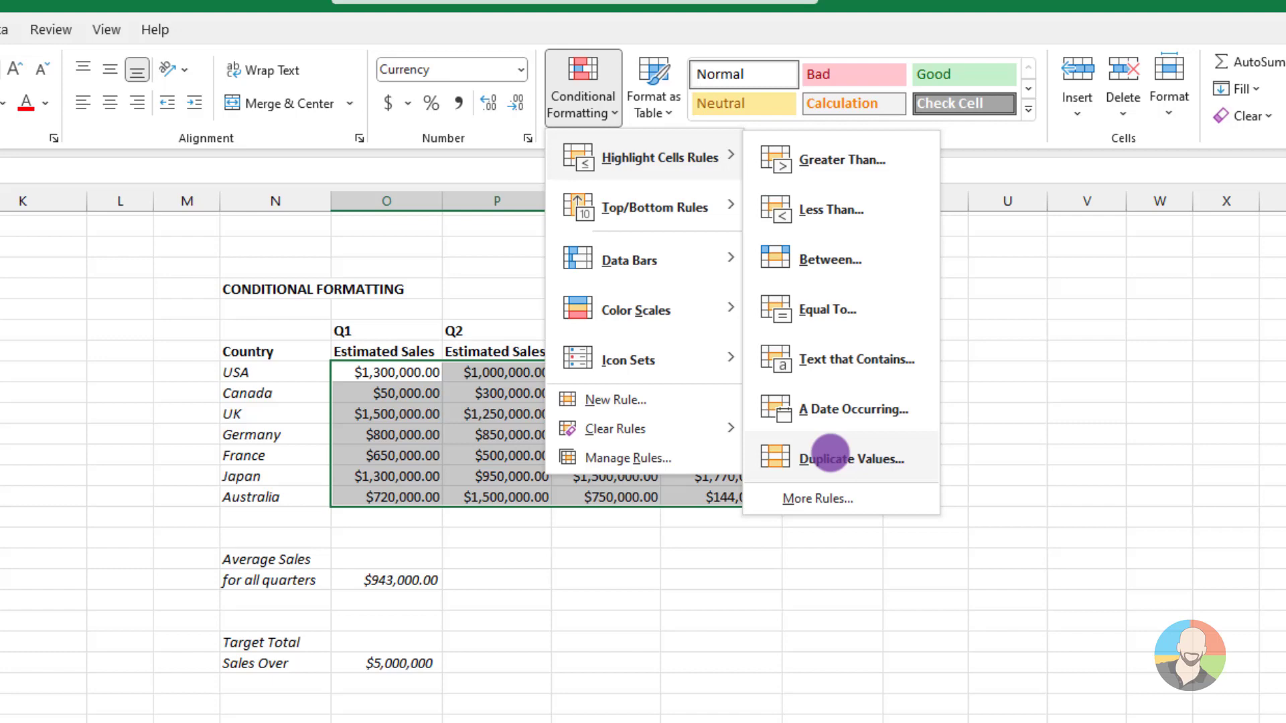
pyautogui.click(829, 453)
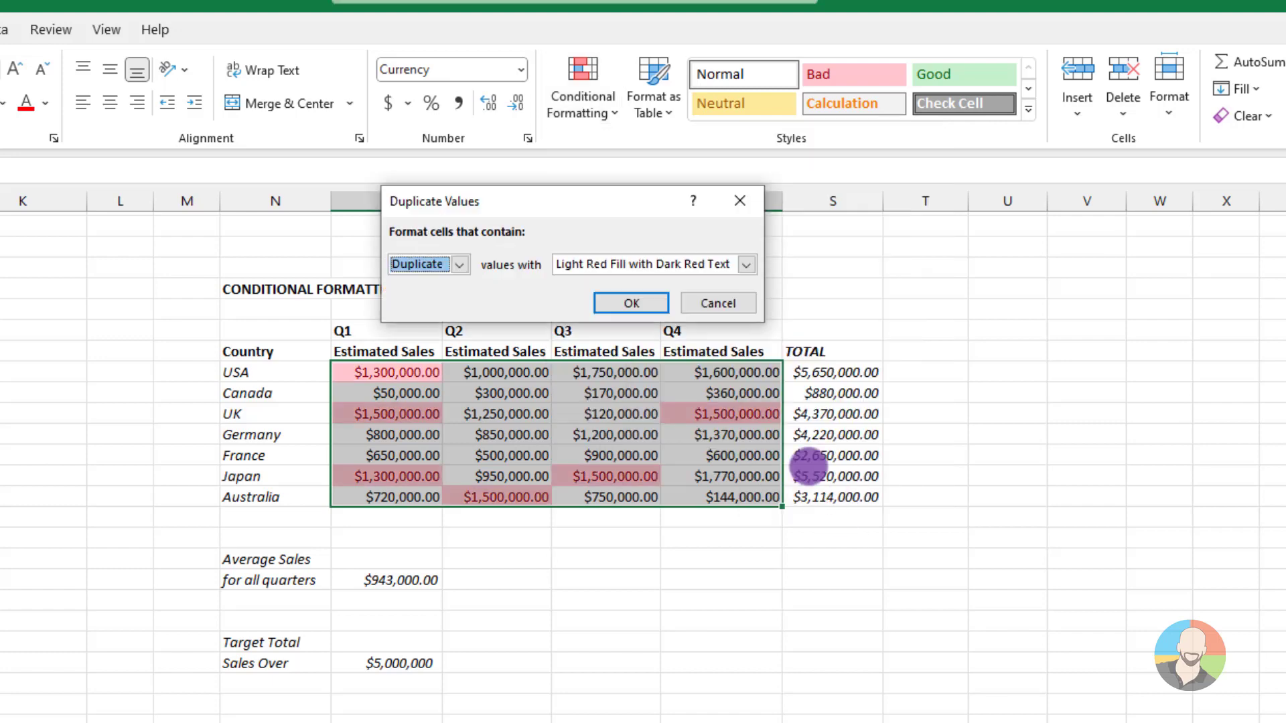
pyautogui.click(622, 304)
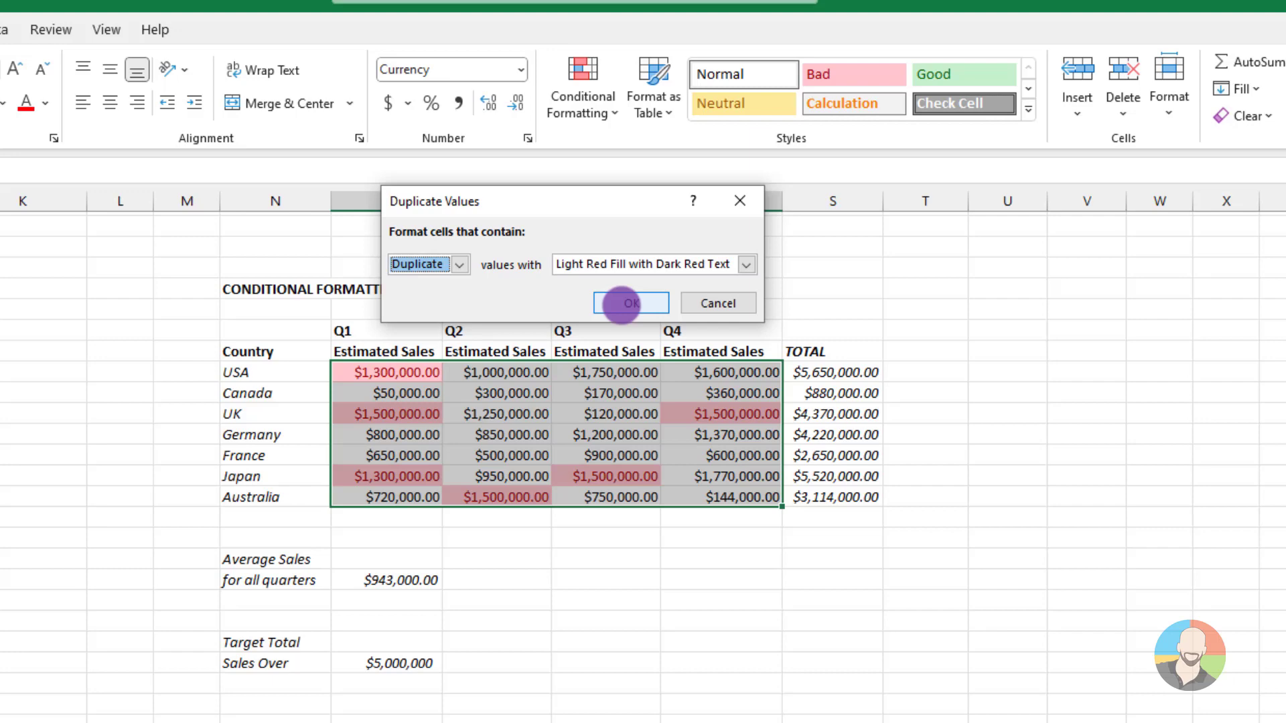
pyautogui.click(621, 304)
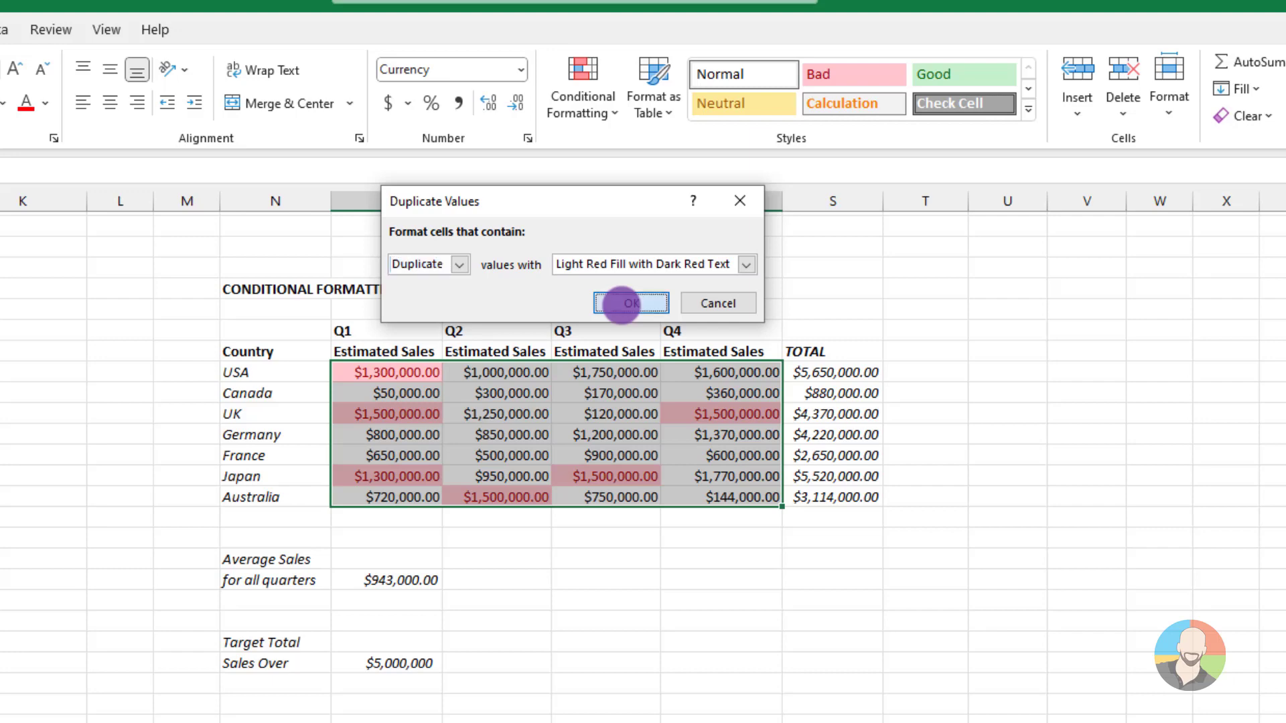
pyautogui.click(912, 595)
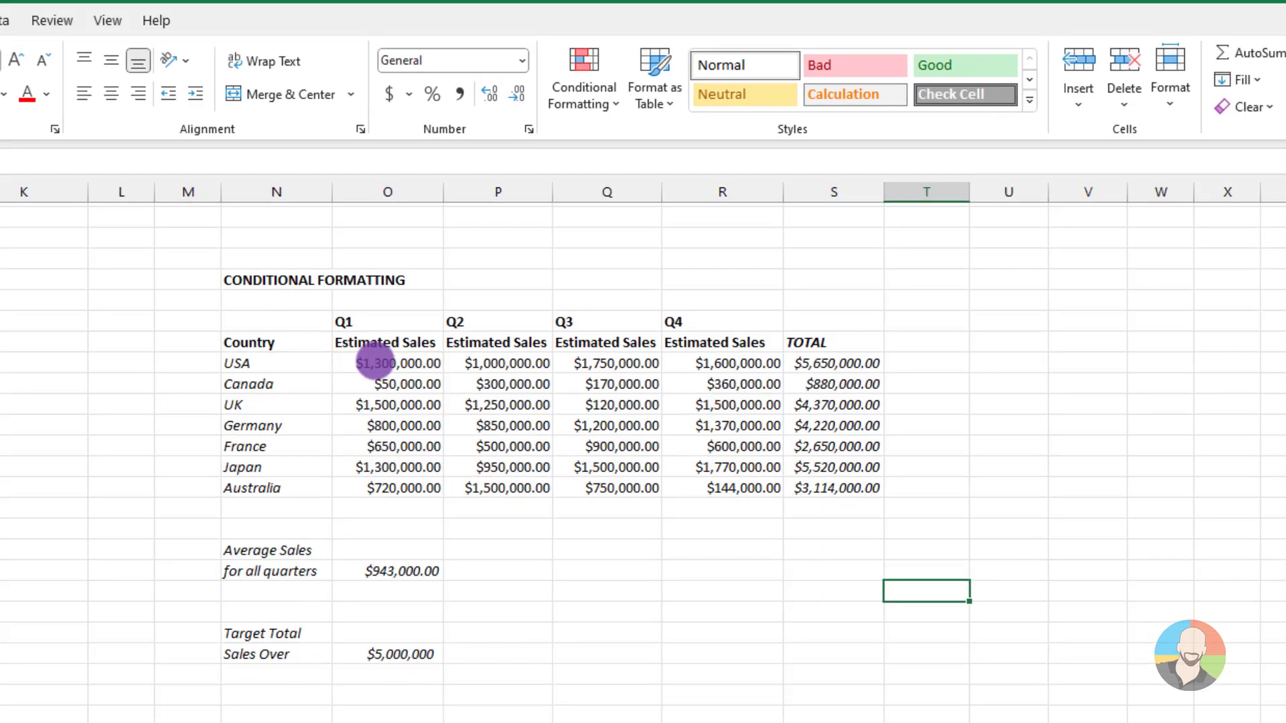
# Apply a Top 10 Items rule with Light Red Fill with Dark Red Text to the Q1–Q4 estimated sales
pyautogui.moveTo(371, 368); pyautogui.dragTo(689, 486)
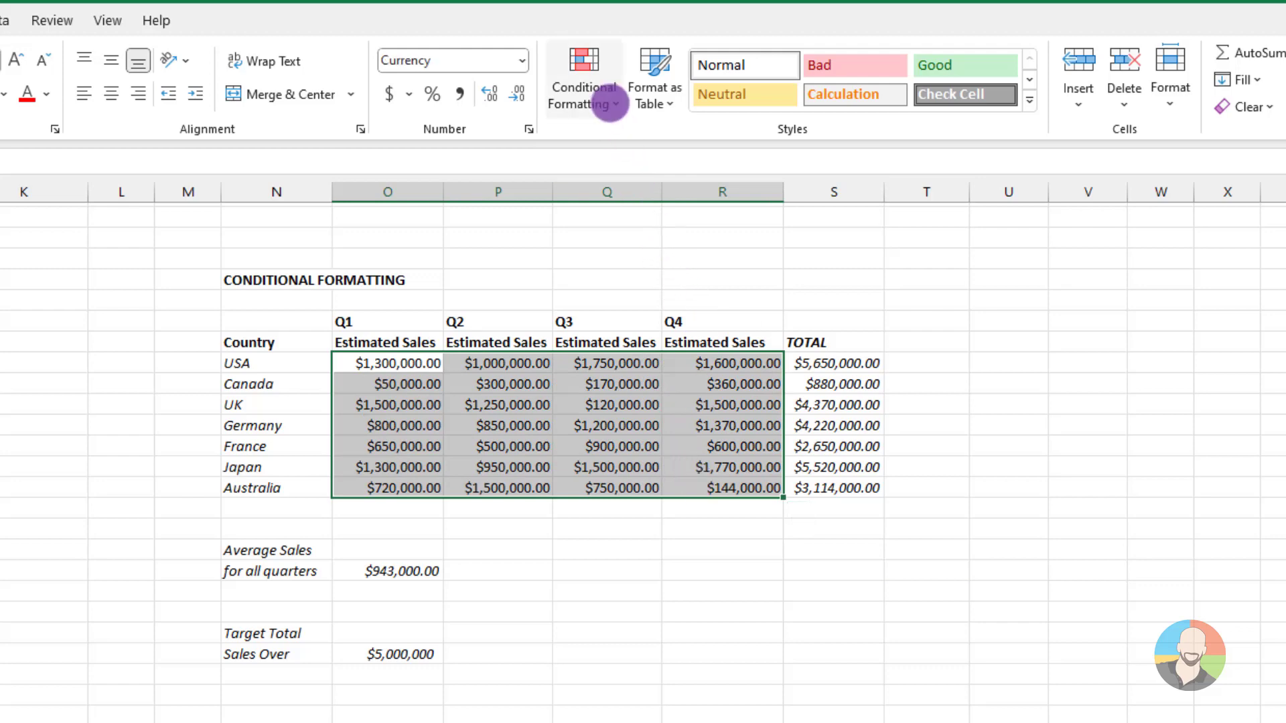
pyautogui.click(609, 104)
pyautogui.moveTo(609, 182)
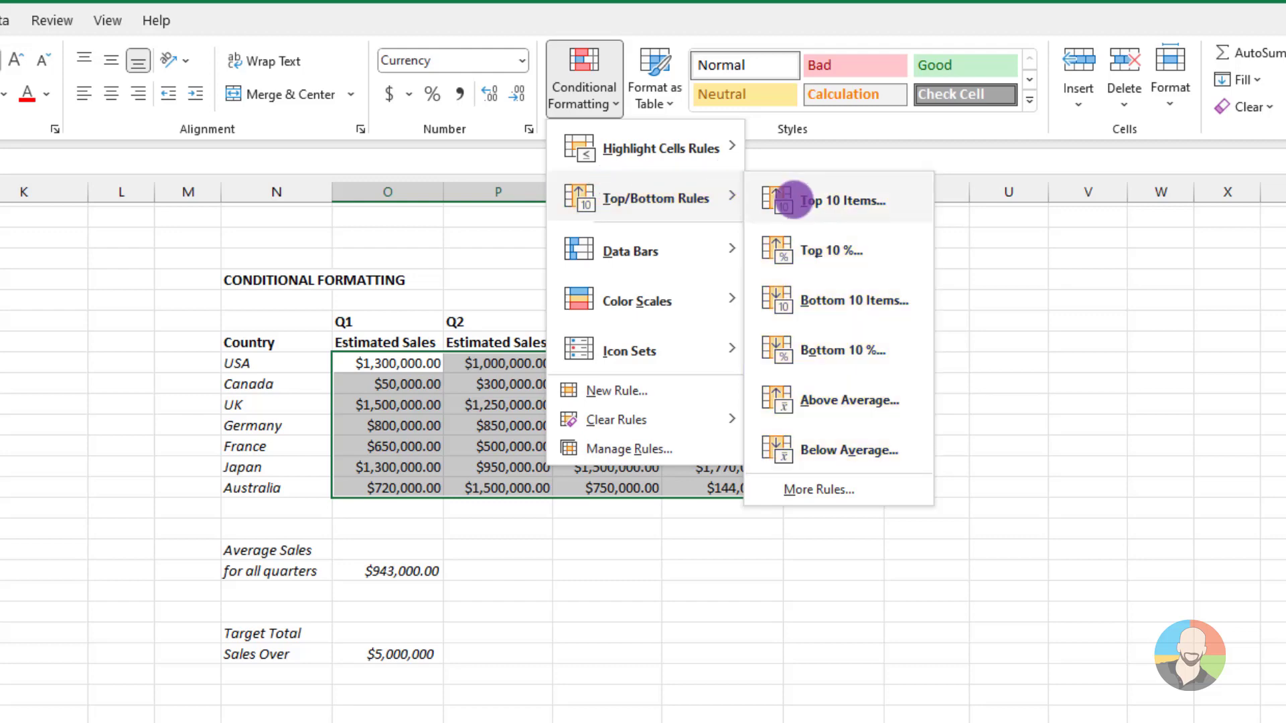
pyautogui.click(792, 199)
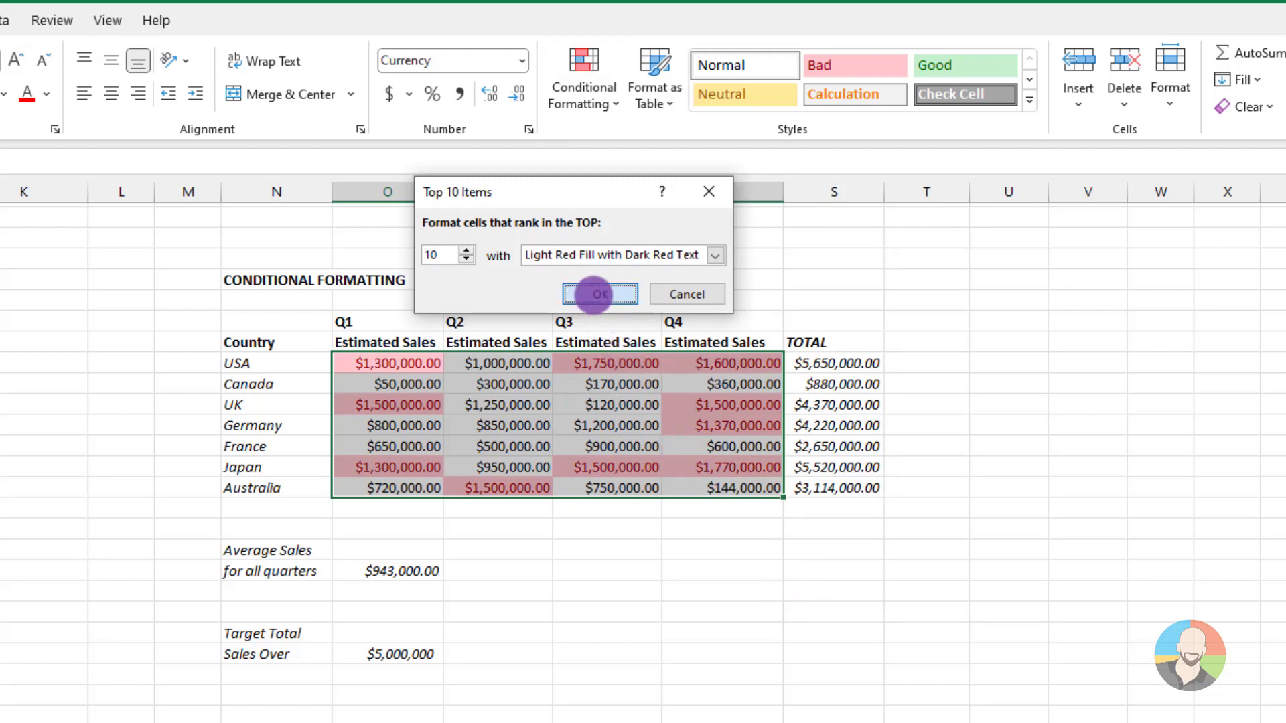
pyautogui.click(600, 294)
pyautogui.click(1039, 590)
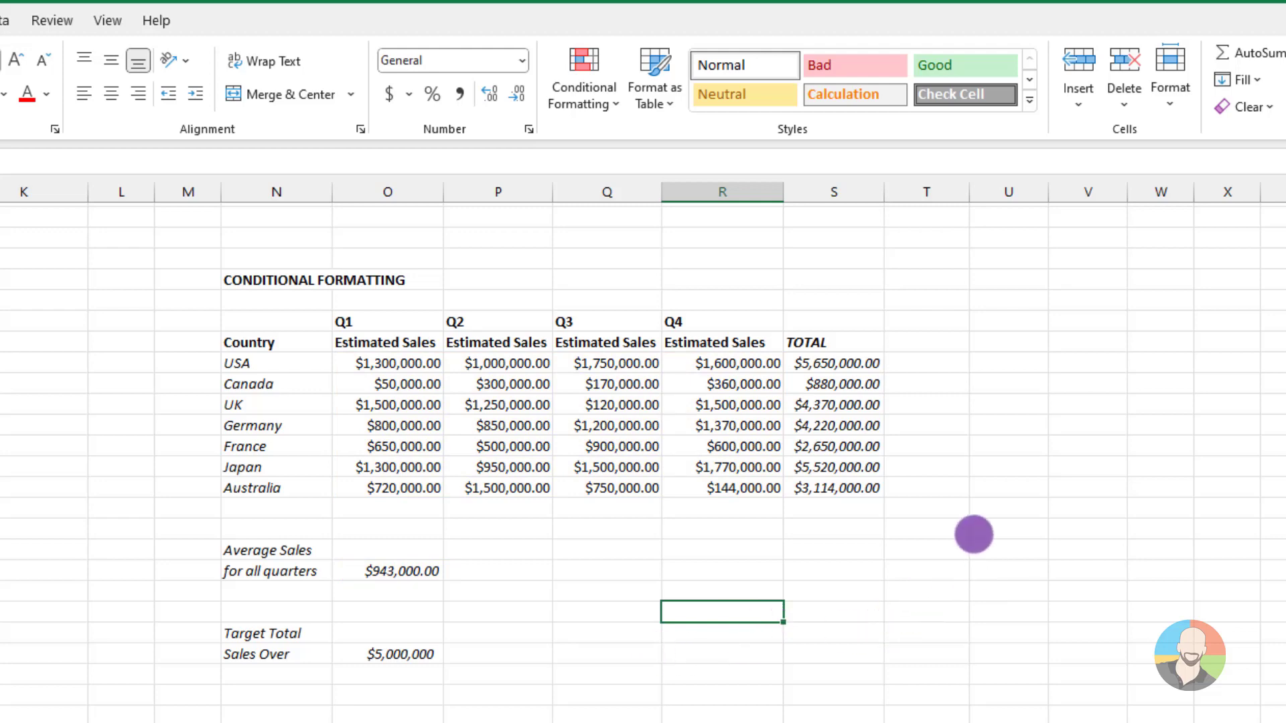
# Apply an Above Average rule with light red fill and dark red text to the Q1–Q4 estimated sales
pyautogui.moveTo(393, 364); pyautogui.dragTo(697, 485)
pyautogui.click(606, 98)
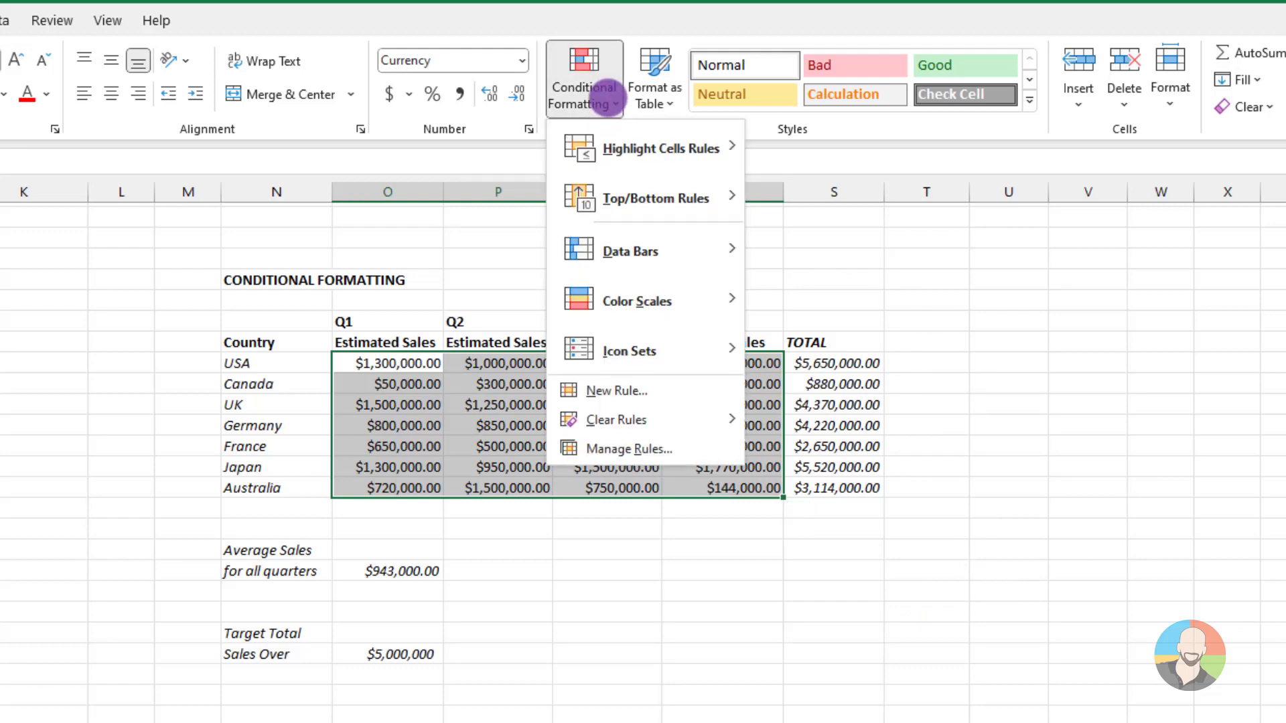
pyautogui.moveTo(594, 194)
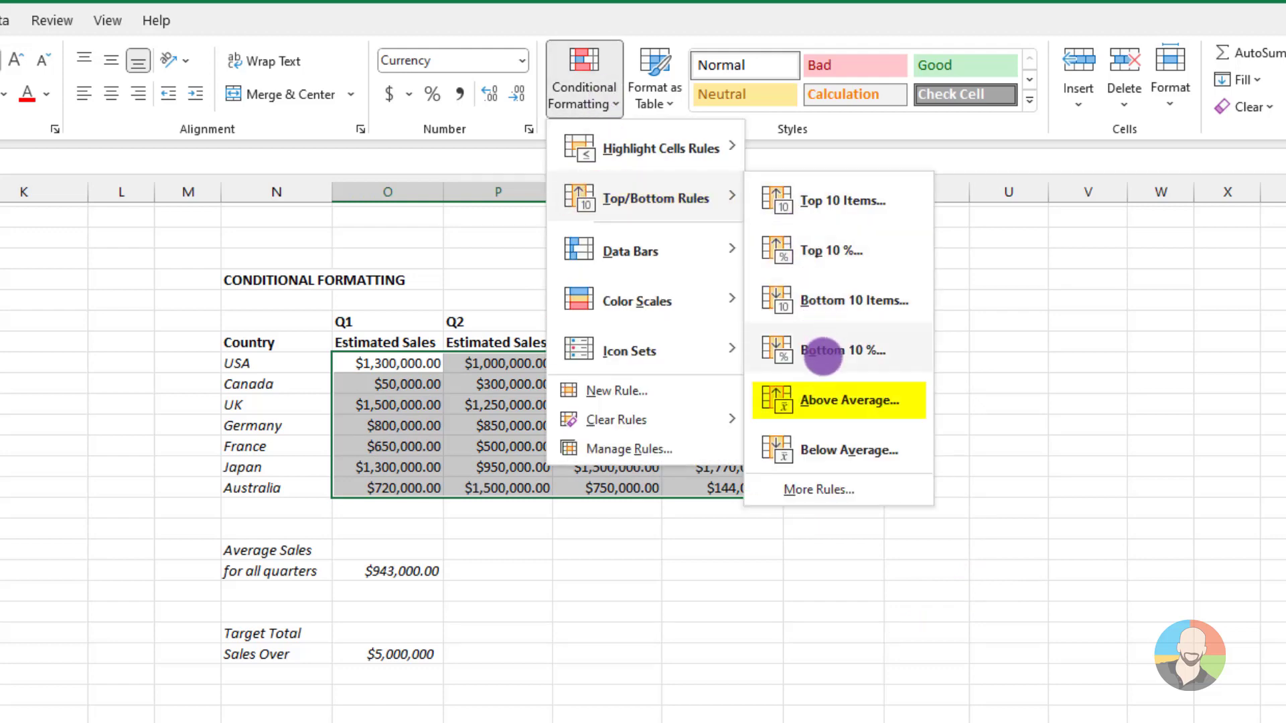
pyautogui.click(821, 395)
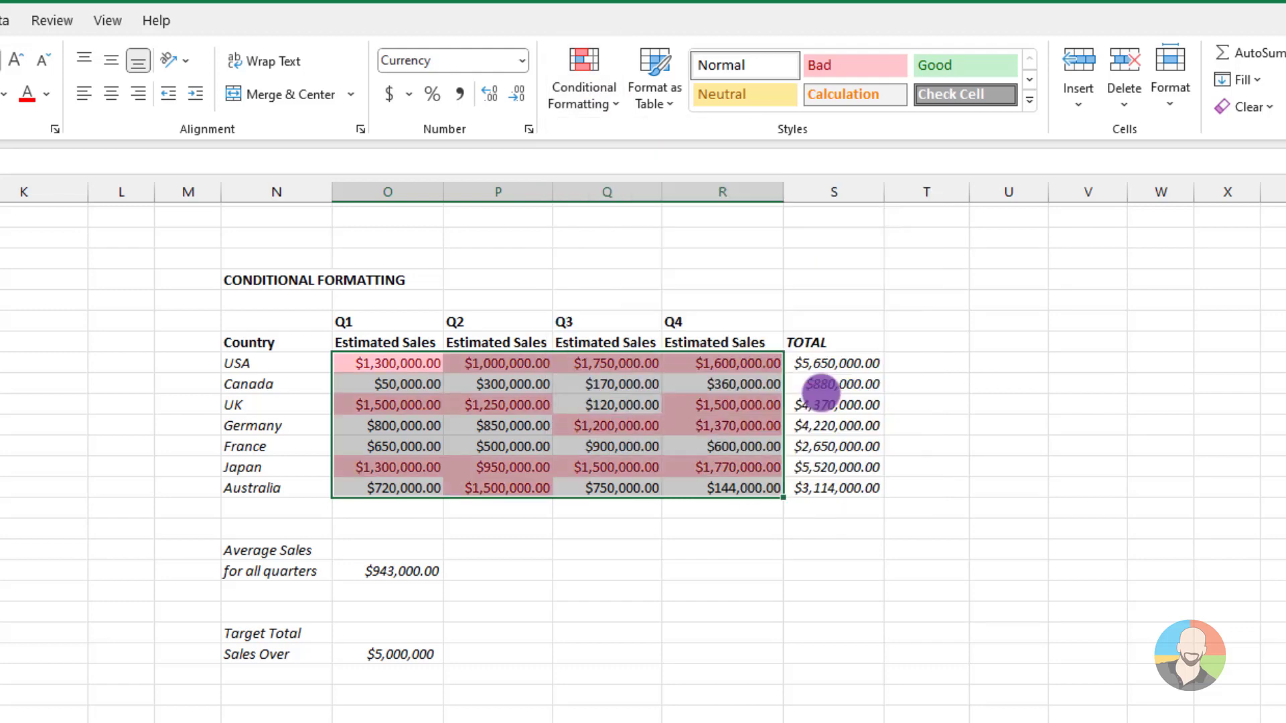
pyautogui.click(643, 255)
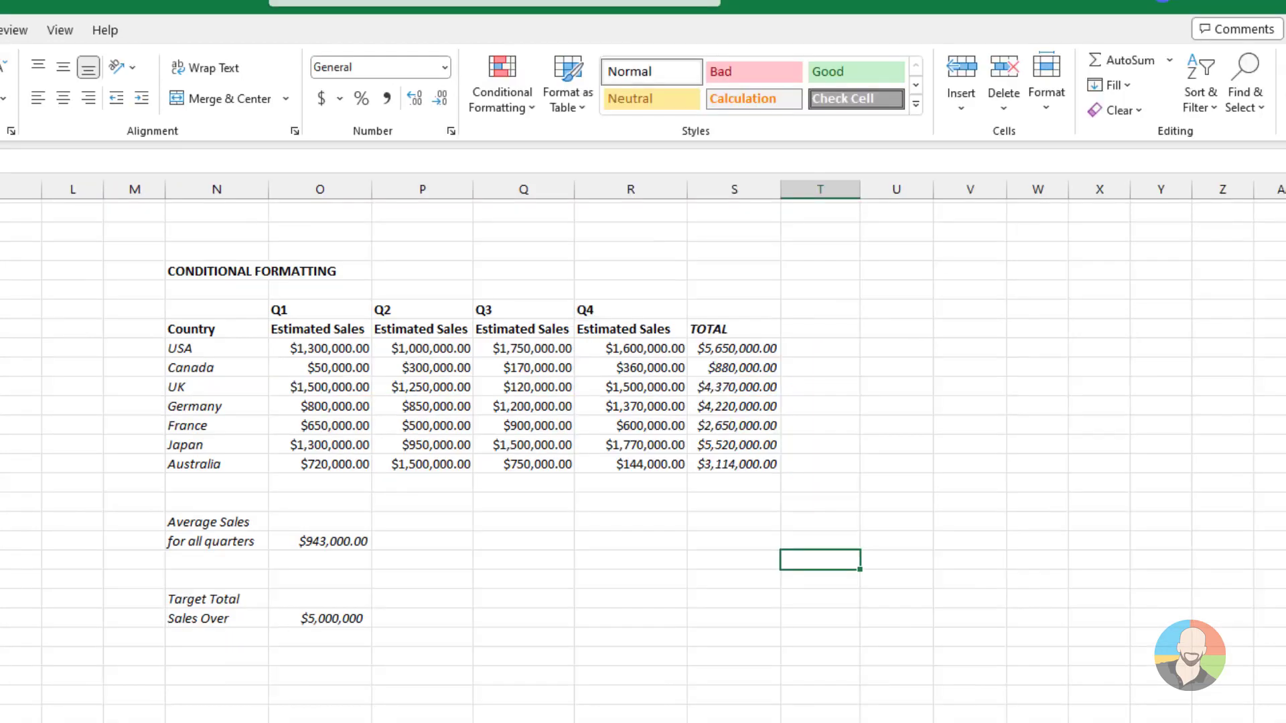
# Apply the green-yellow-red color scale to the Q1–Q4 estimated sales, with green for the highest values
pyautogui.moveTo(367, 348); pyautogui.dragTo(611, 462)
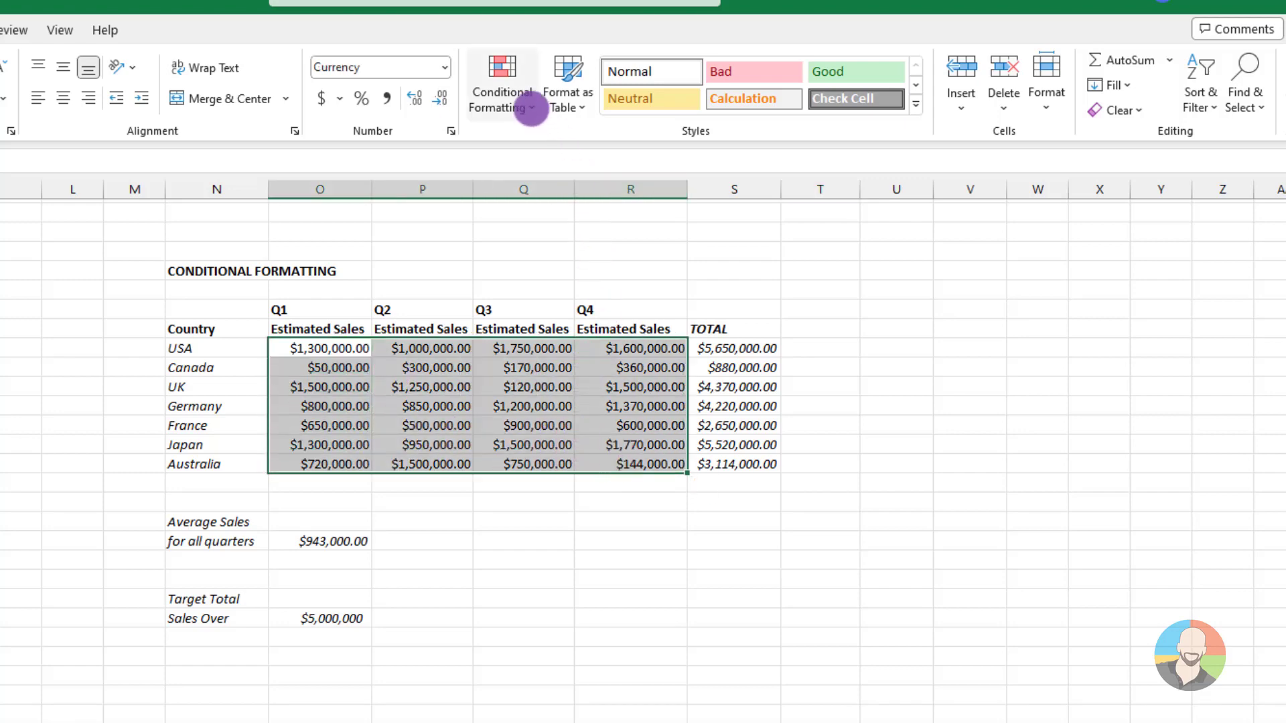
pyautogui.click(531, 107)
pyautogui.moveTo(521, 288)
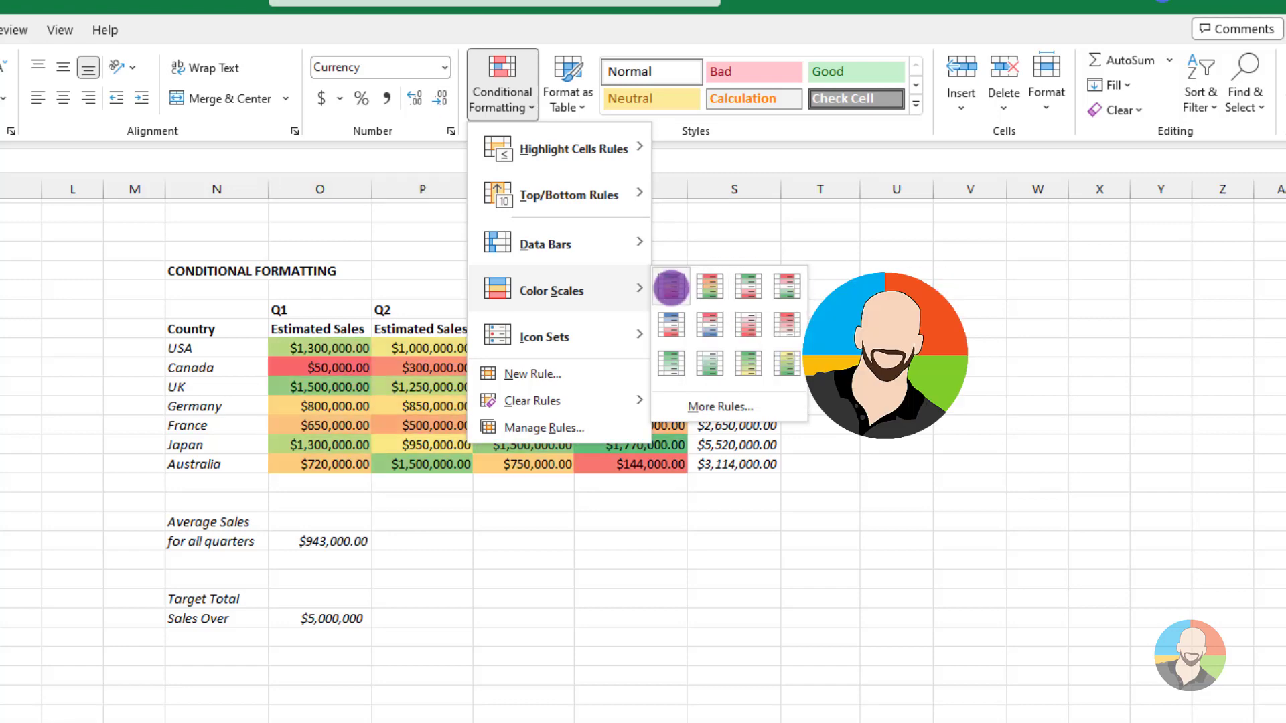
pyautogui.click(670, 287)
pyautogui.click(621, 648)
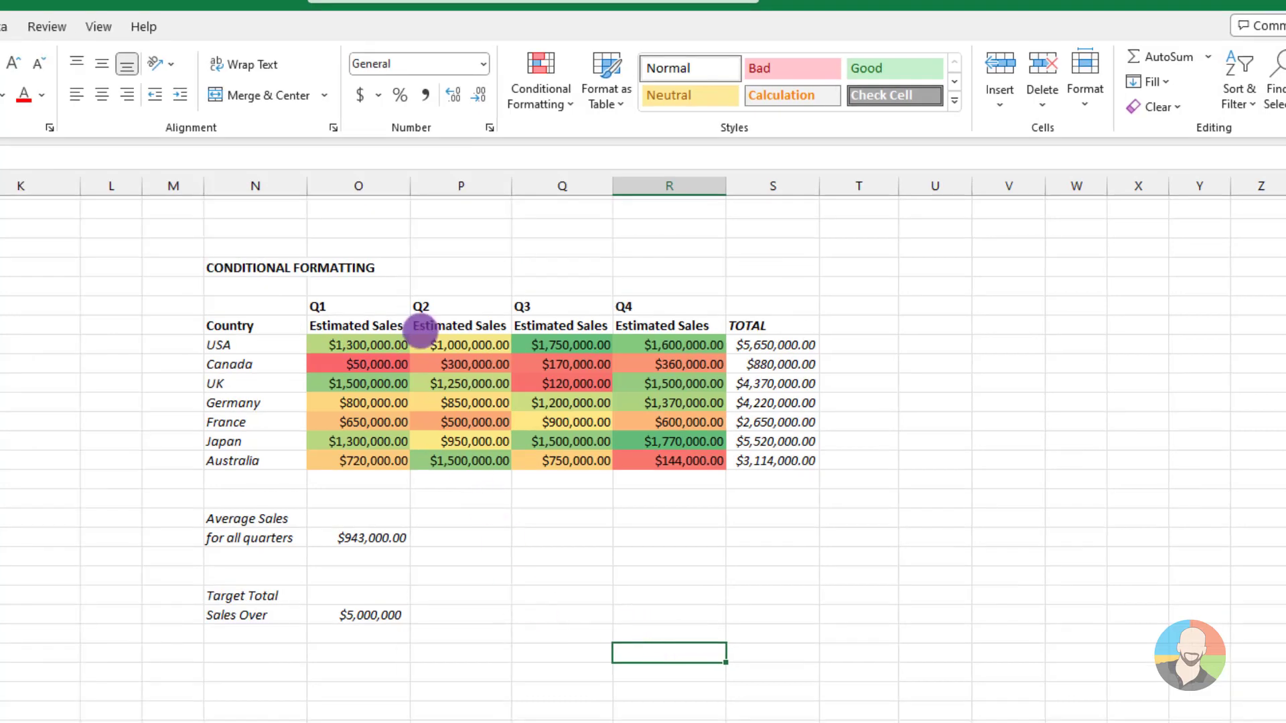
# Open a custom color scale rule for the Q1–Q4 estimated sales and look through its format style options
pyautogui.moveTo(322, 345); pyautogui.dragTo(696, 462)
pyautogui.click(564, 104)
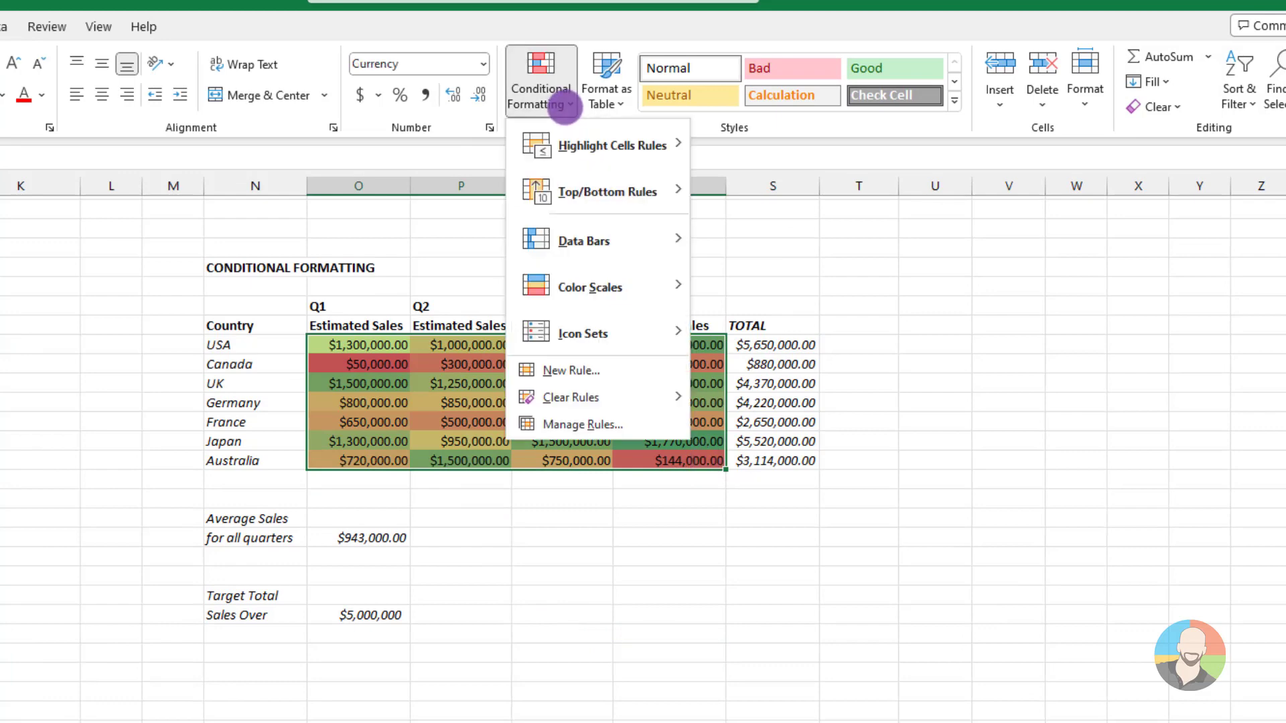
pyautogui.moveTo(620, 289)
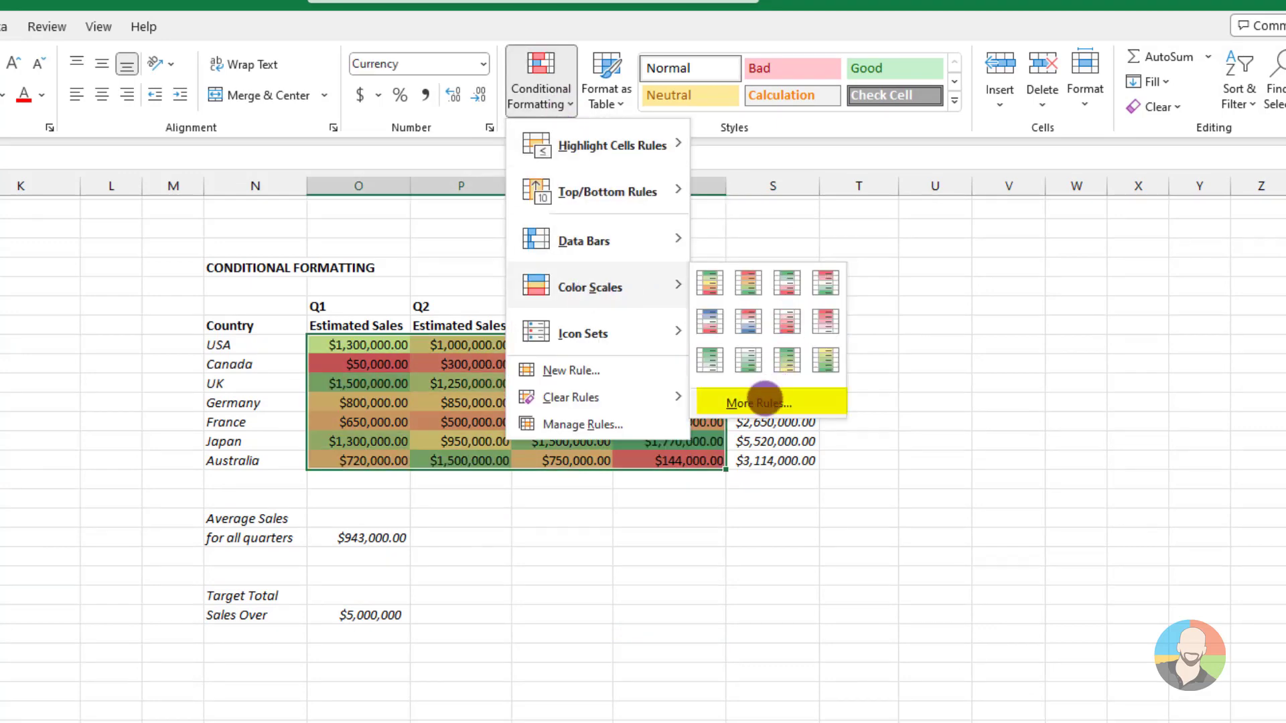
pyautogui.click(767, 401)
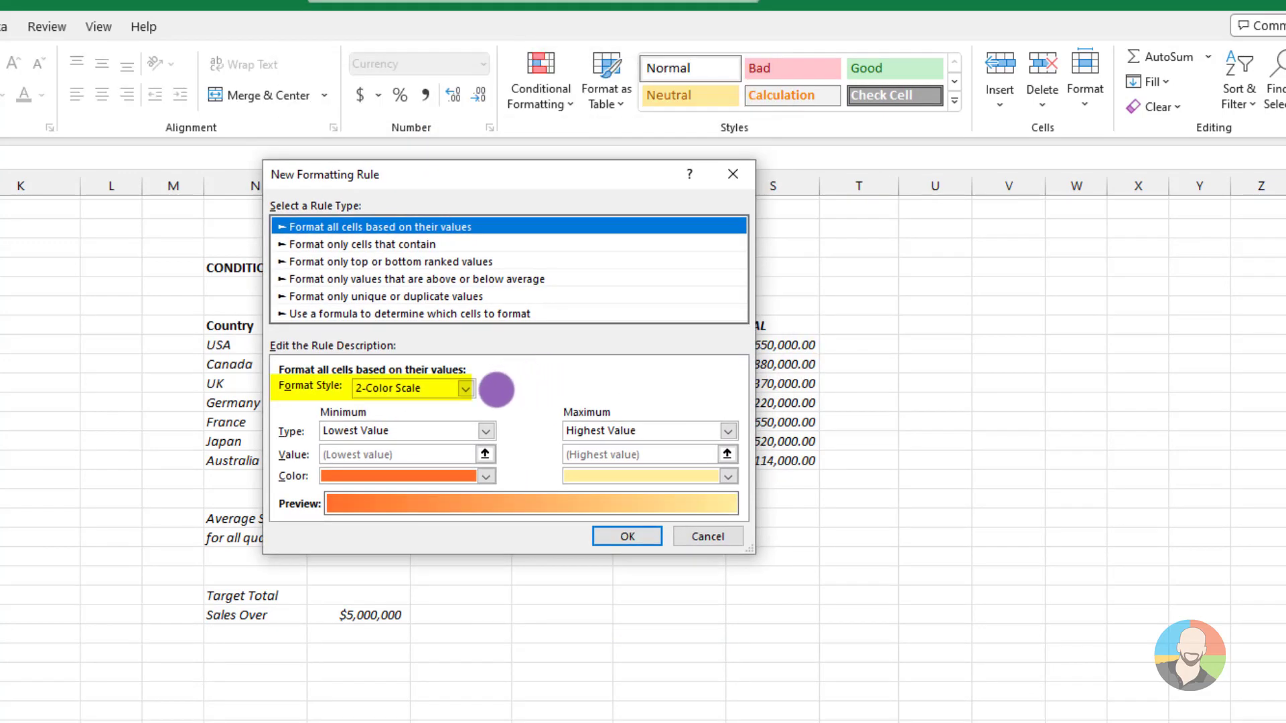
pyautogui.click(466, 389)
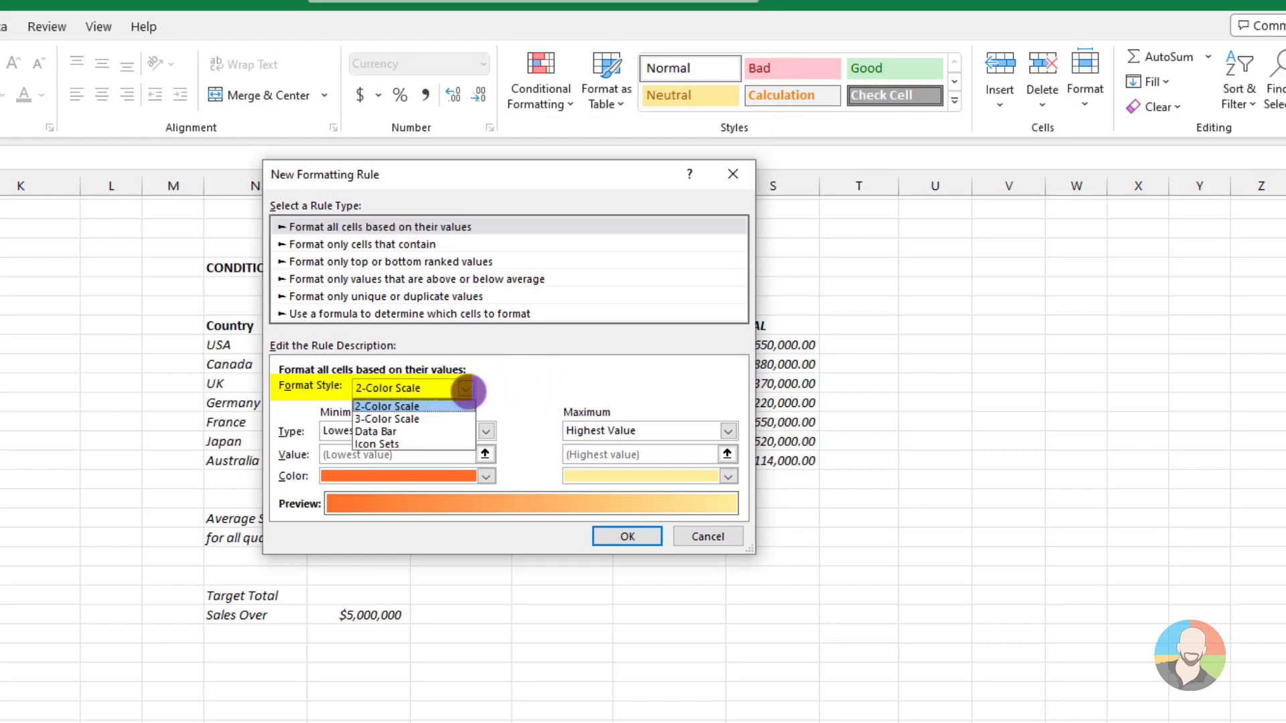
pyautogui.click(531, 389)
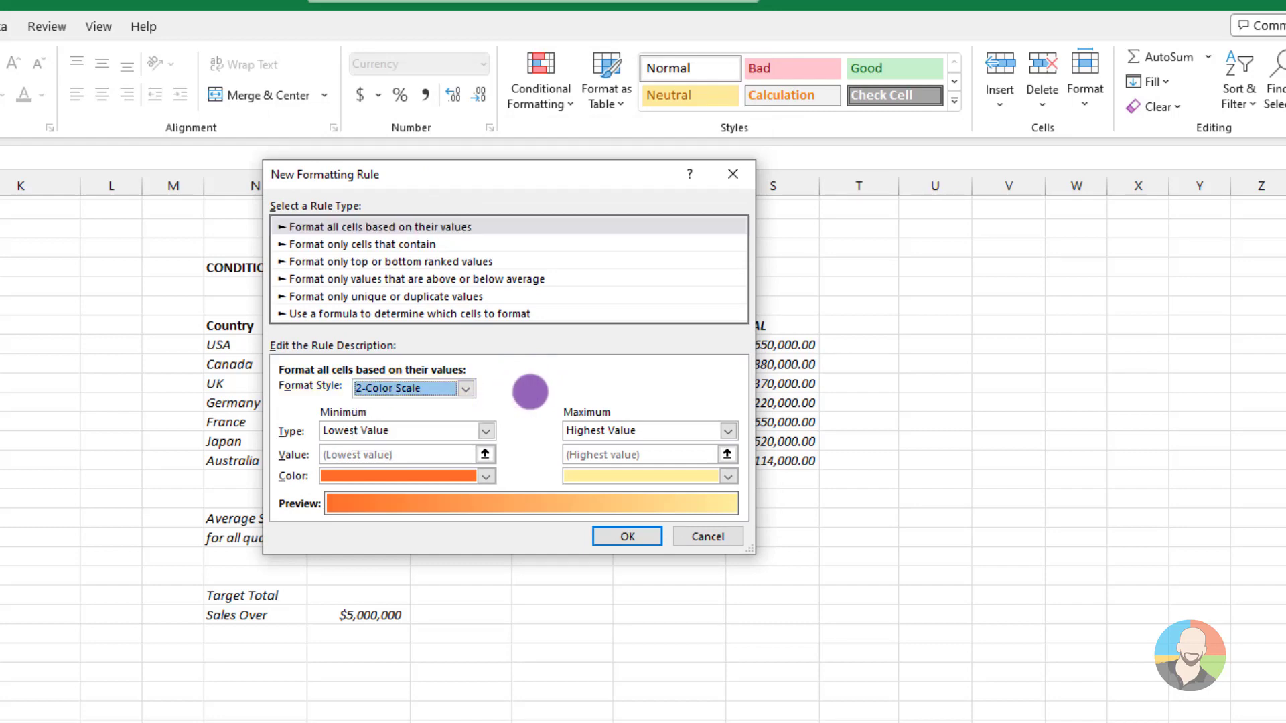
# Review the minimum and maximum type and color options of the 2-Color Scale rule and close it without creating a rule
pyautogui.click(486, 432)
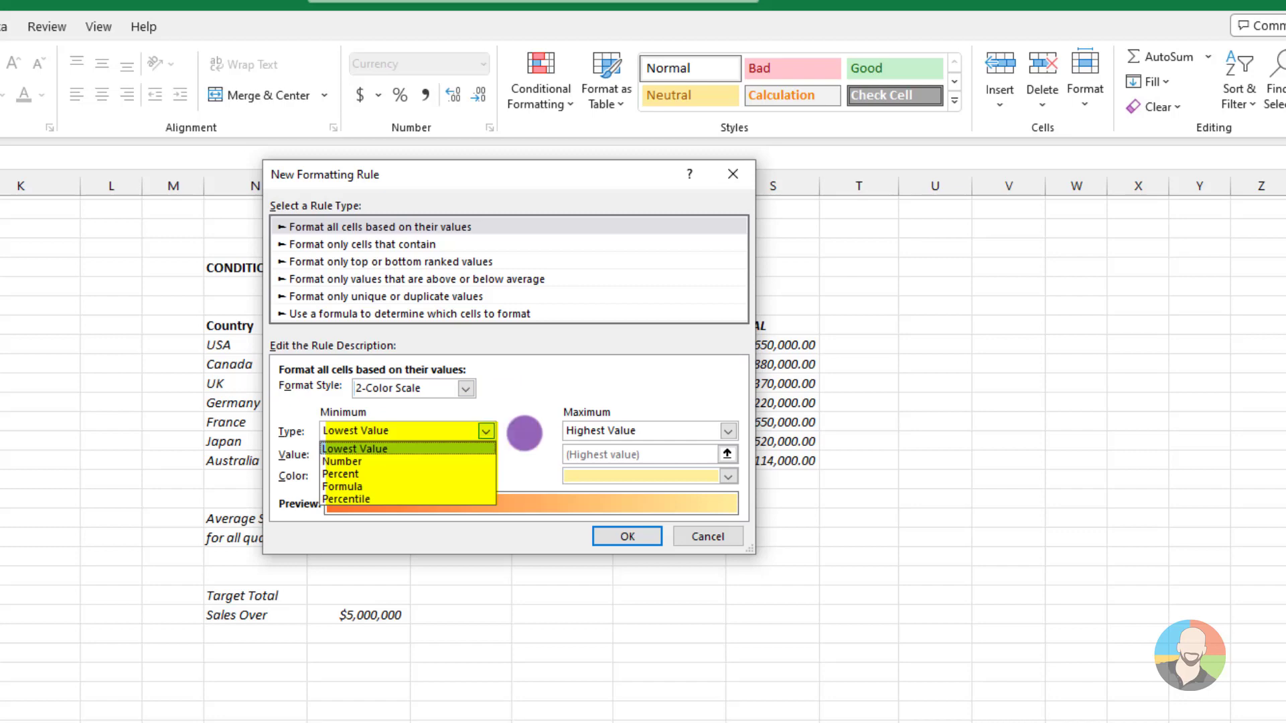
pyautogui.click(531, 432)
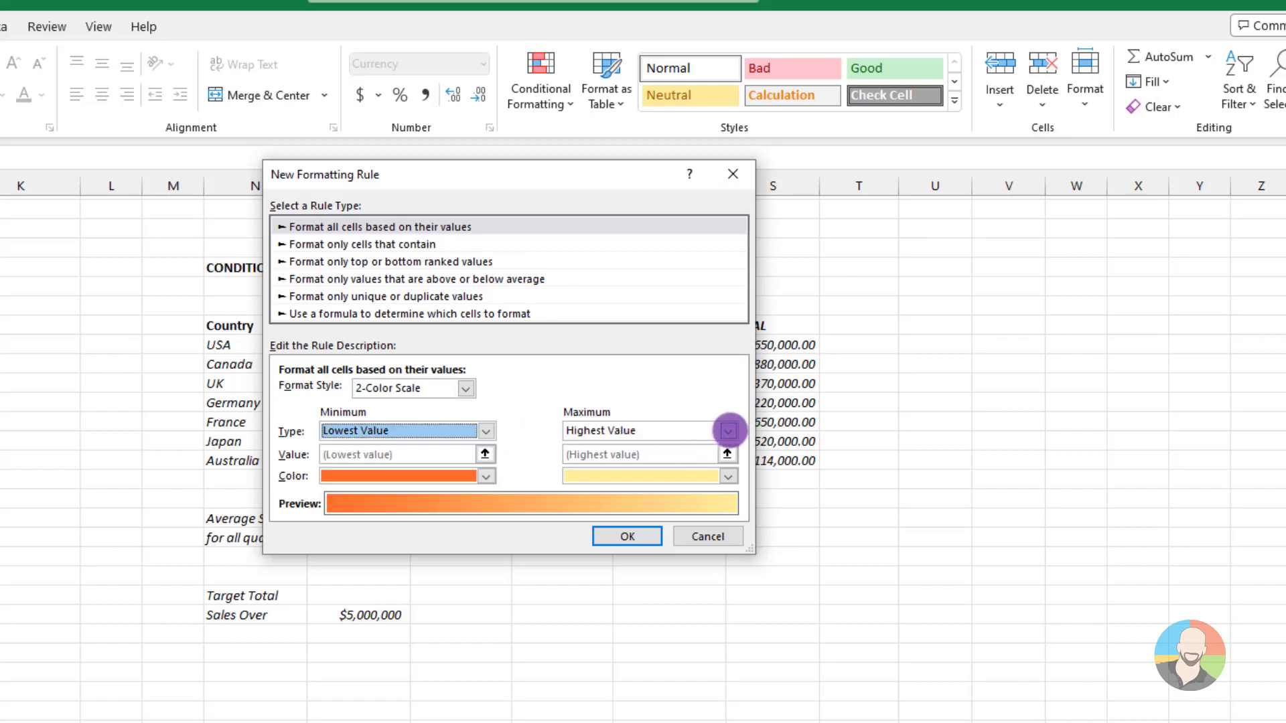
pyautogui.click(728, 431)
pyautogui.click(723, 428)
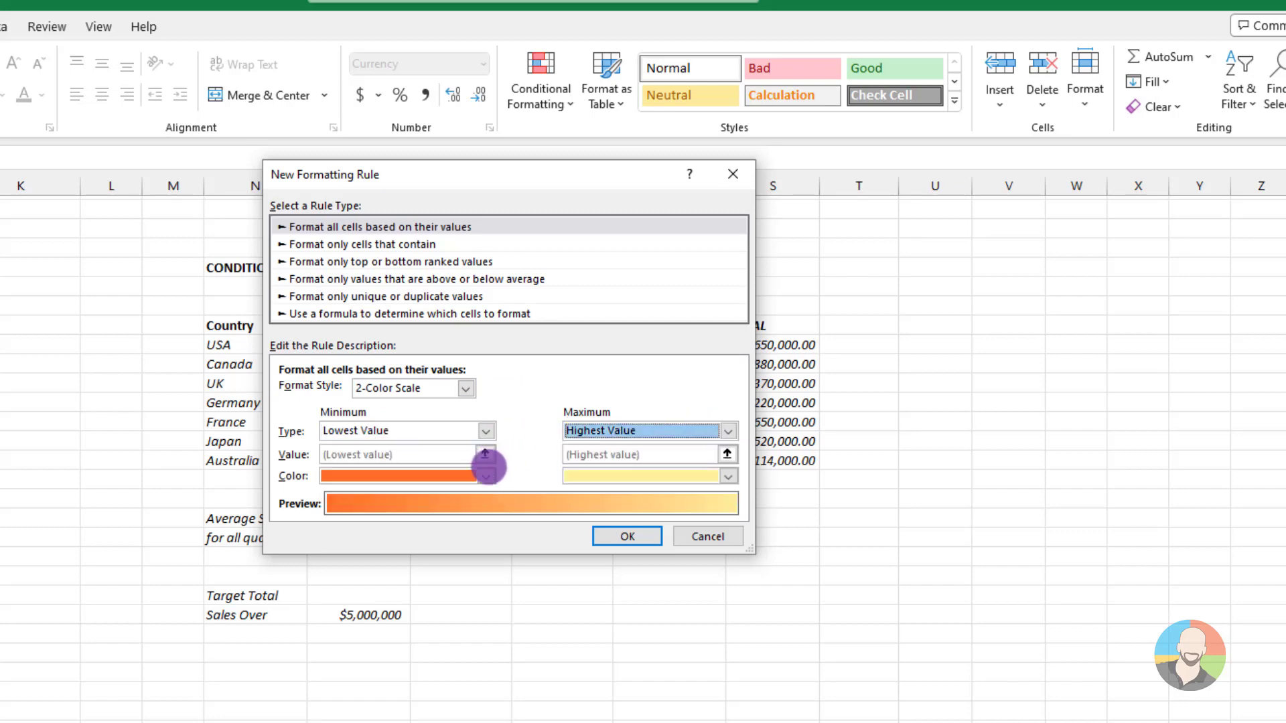
pyautogui.click(485, 476)
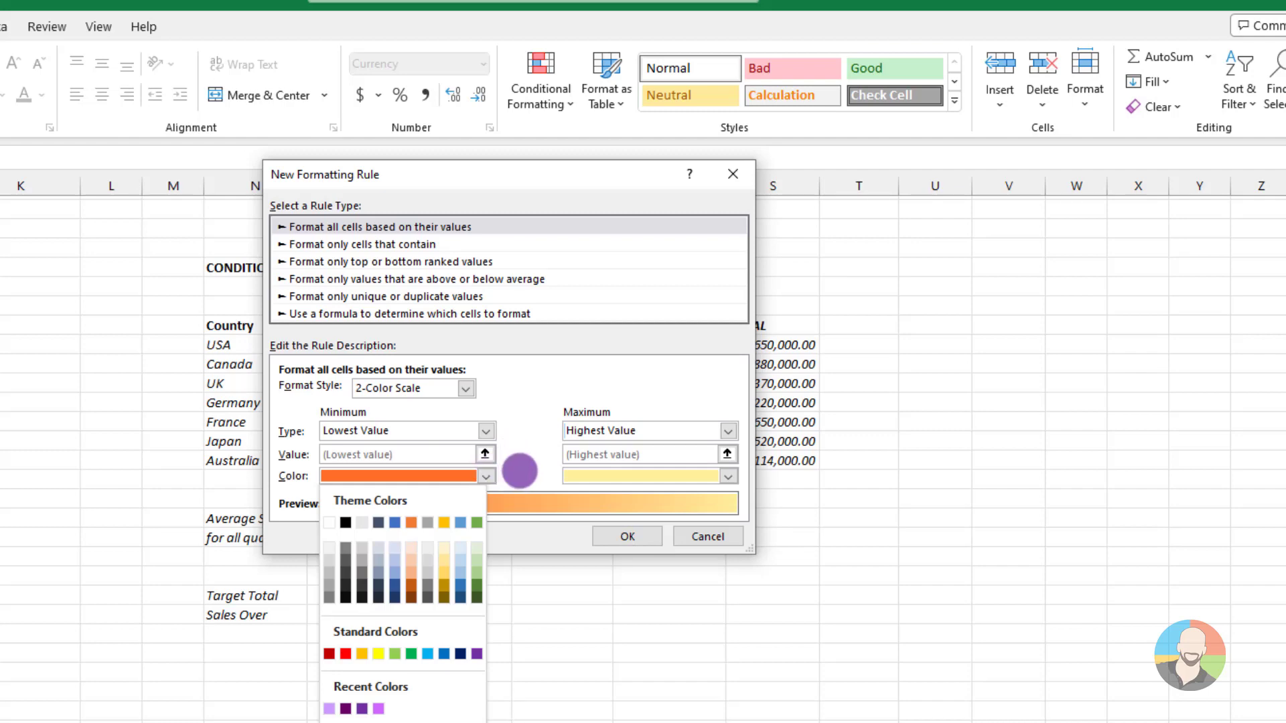
pyautogui.click(520, 471)
pyautogui.click(728, 476)
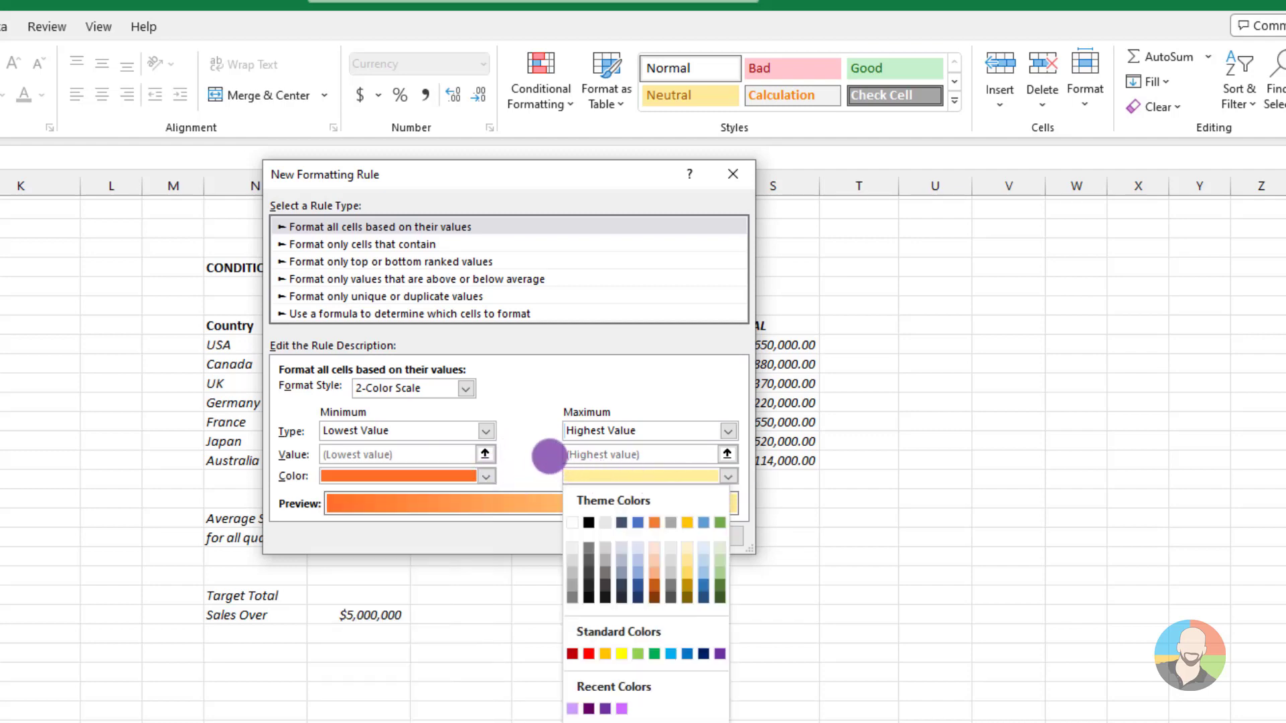
pyautogui.click(549, 456)
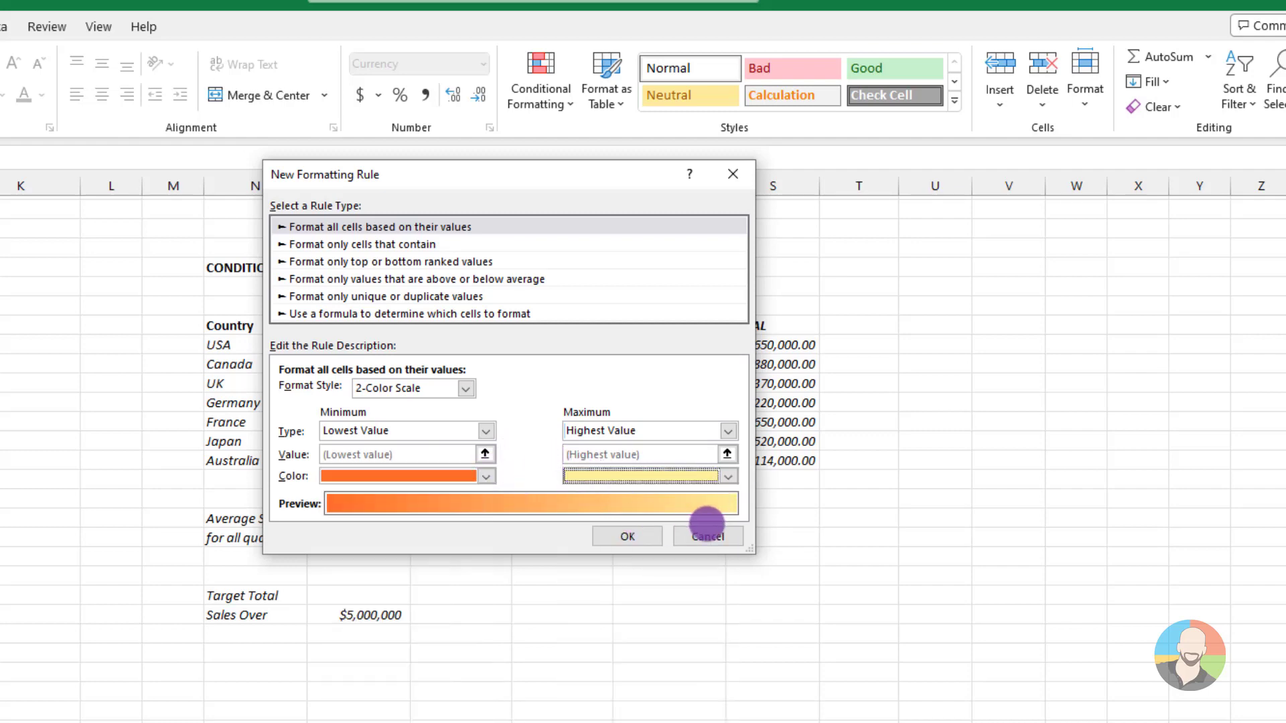
pyautogui.click(706, 536)
# Try the green, yellow and red circle icon set on the Q1–Q4 estimated sales and undo it
pyautogui.moveTo(356, 343); pyautogui.dragTo(631, 453)
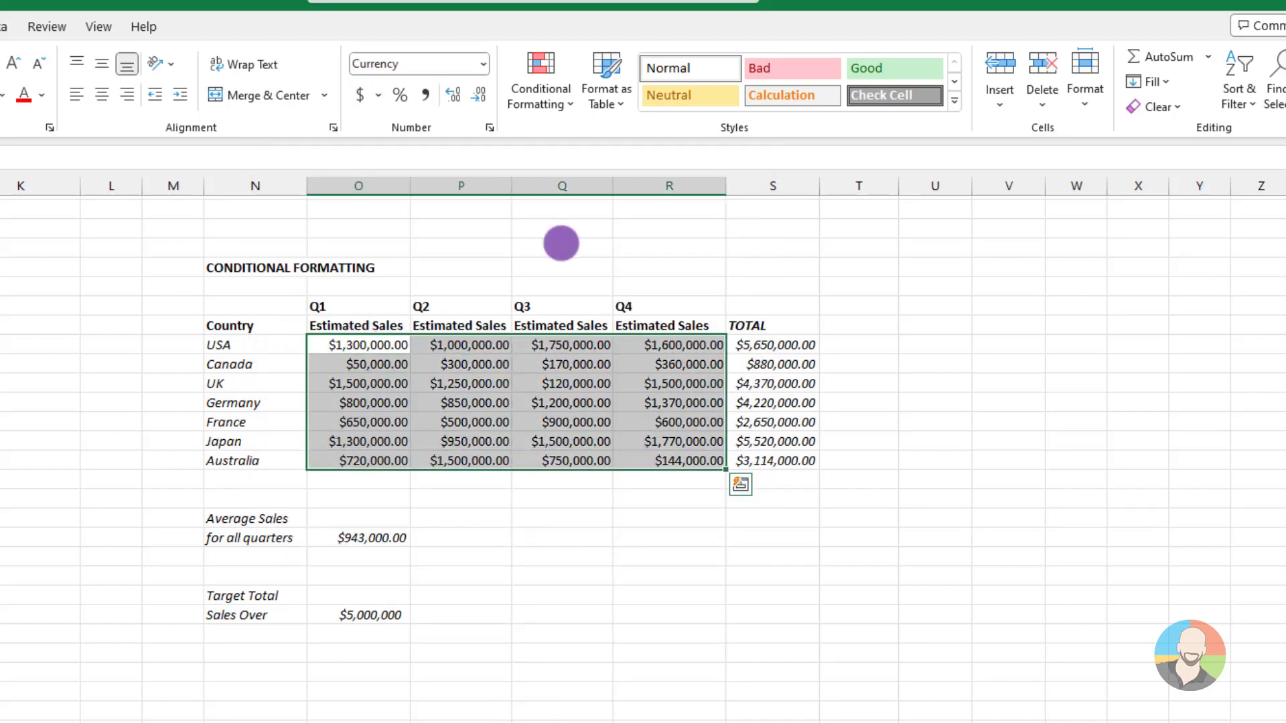
pyautogui.click(569, 100)
pyautogui.moveTo(580, 326)
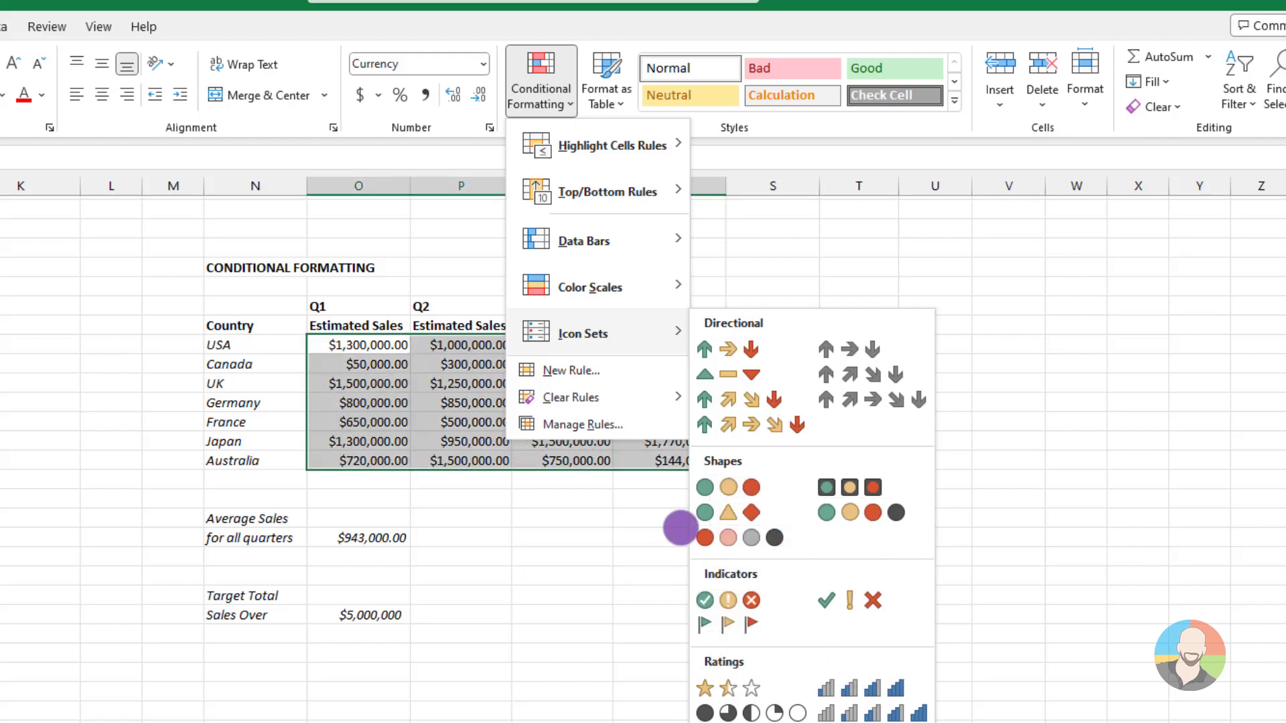
pyautogui.click(728, 487)
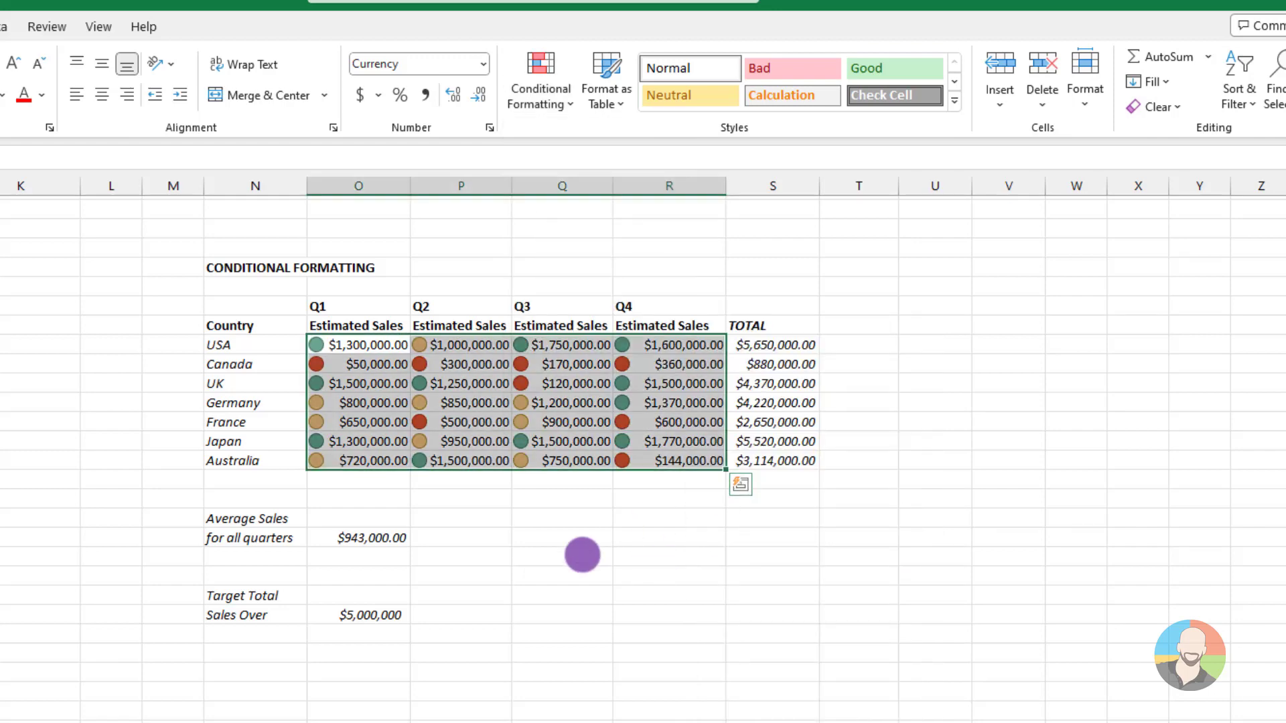
pyautogui.click(582, 555)
pyautogui.hotkey('ctrl', 'z')
pyautogui.click(541, 576)
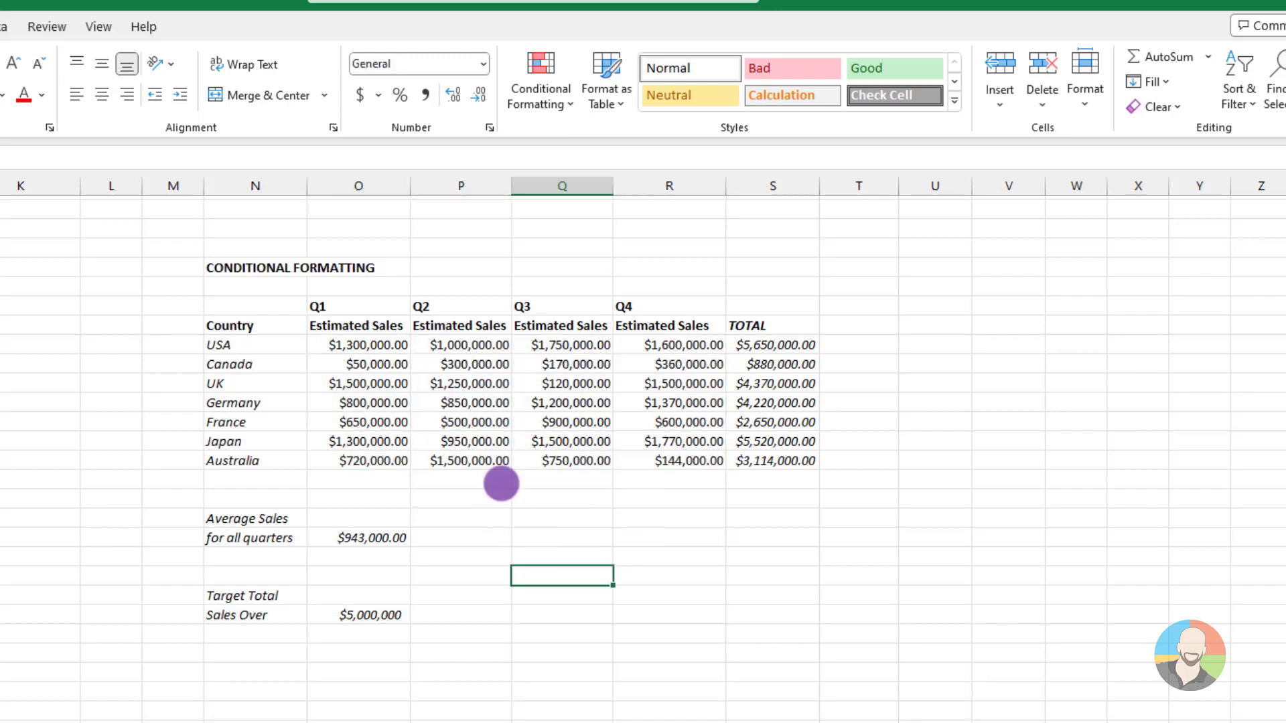
# Try pink gradient-fill data bars on the Q1–Q4 estimated sales and undo them
pyautogui.moveTo(365, 344); pyautogui.dragTo(670, 460)
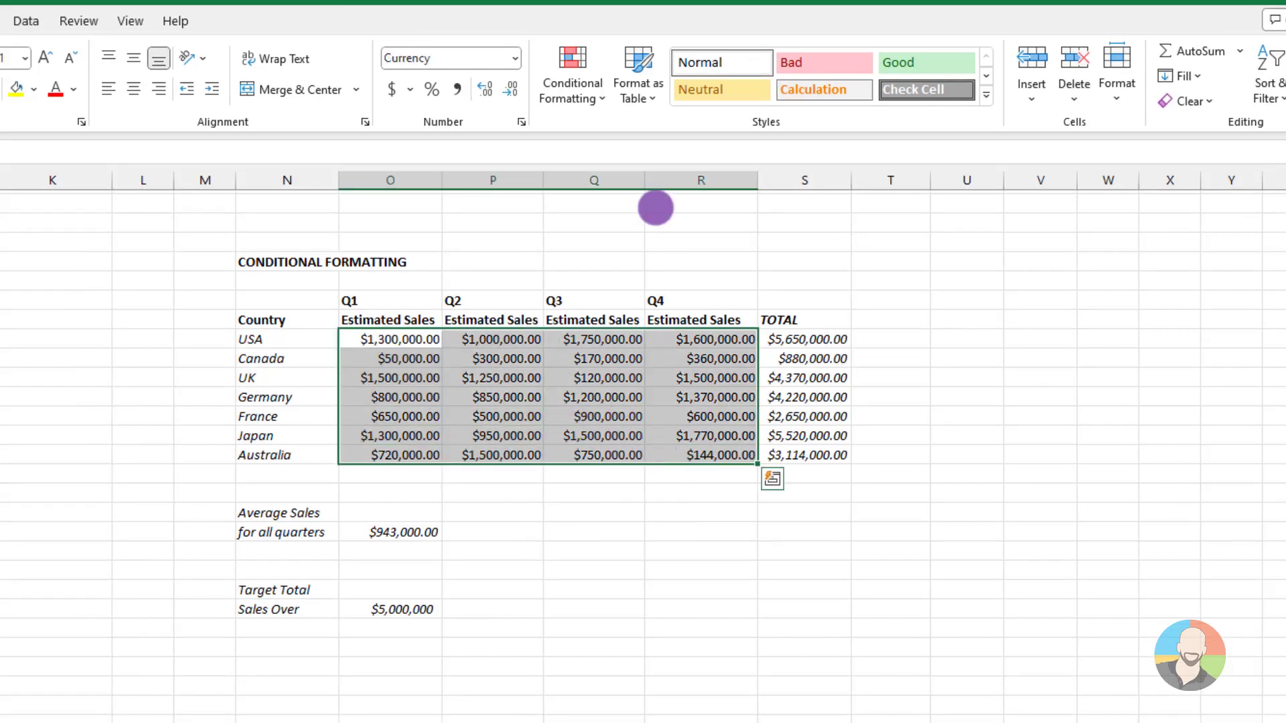
pyautogui.click(541, 79)
pyautogui.moveTo(582, 222)
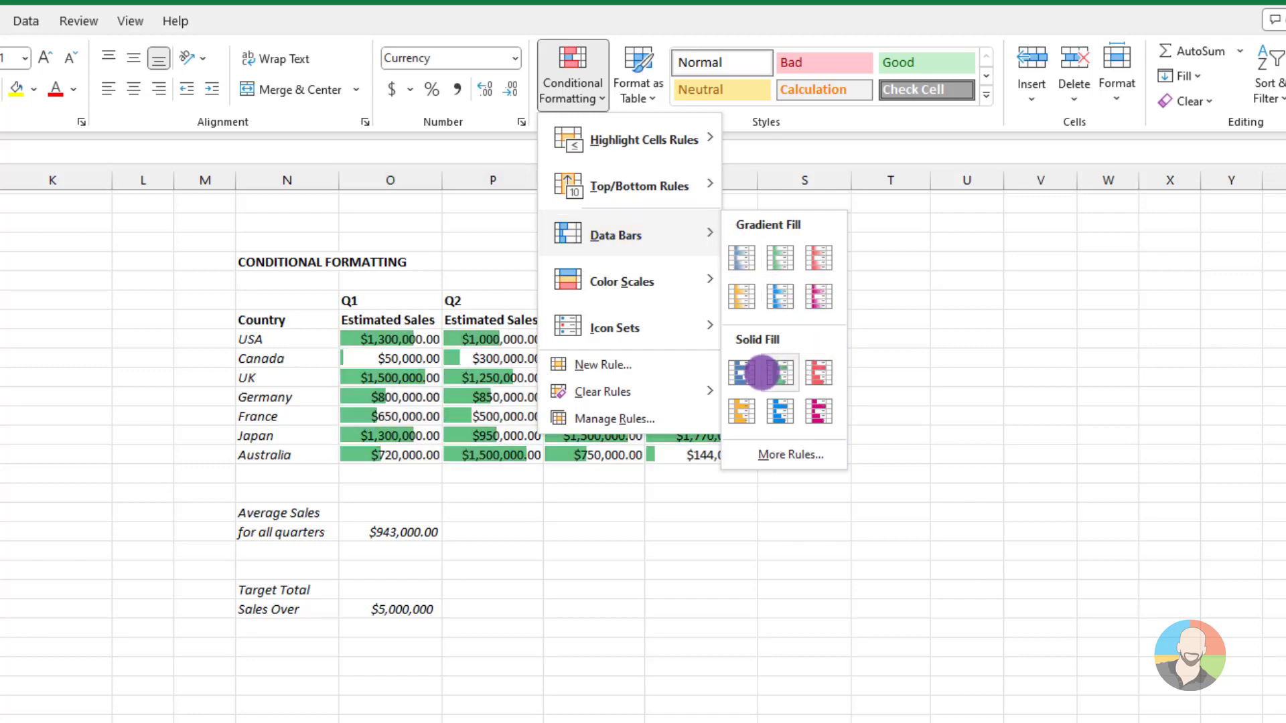
pyautogui.click(816, 305)
pyautogui.click(841, 613)
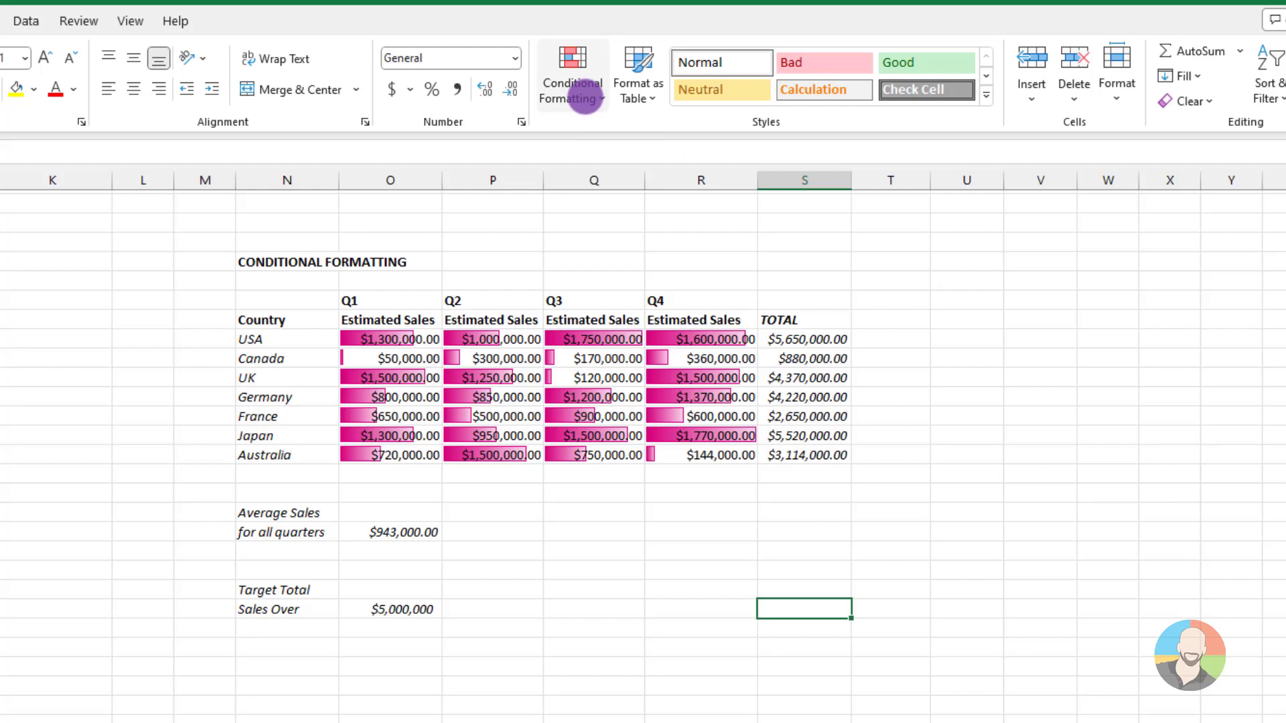
pyautogui.hotkey('ctrl', 'z')
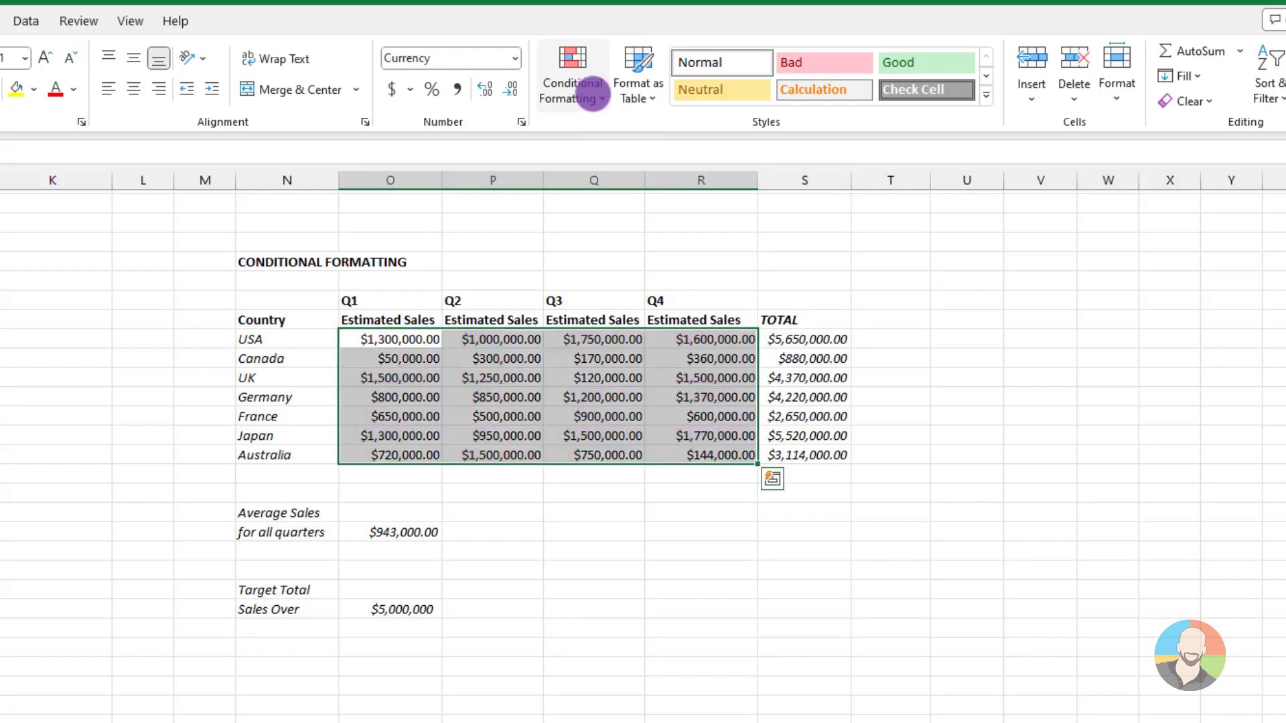
# Examine the rule types and their description settings for a new formatting rule on the Q1–Q4 estimated sales, without creating one
pyautogui.click(593, 94)
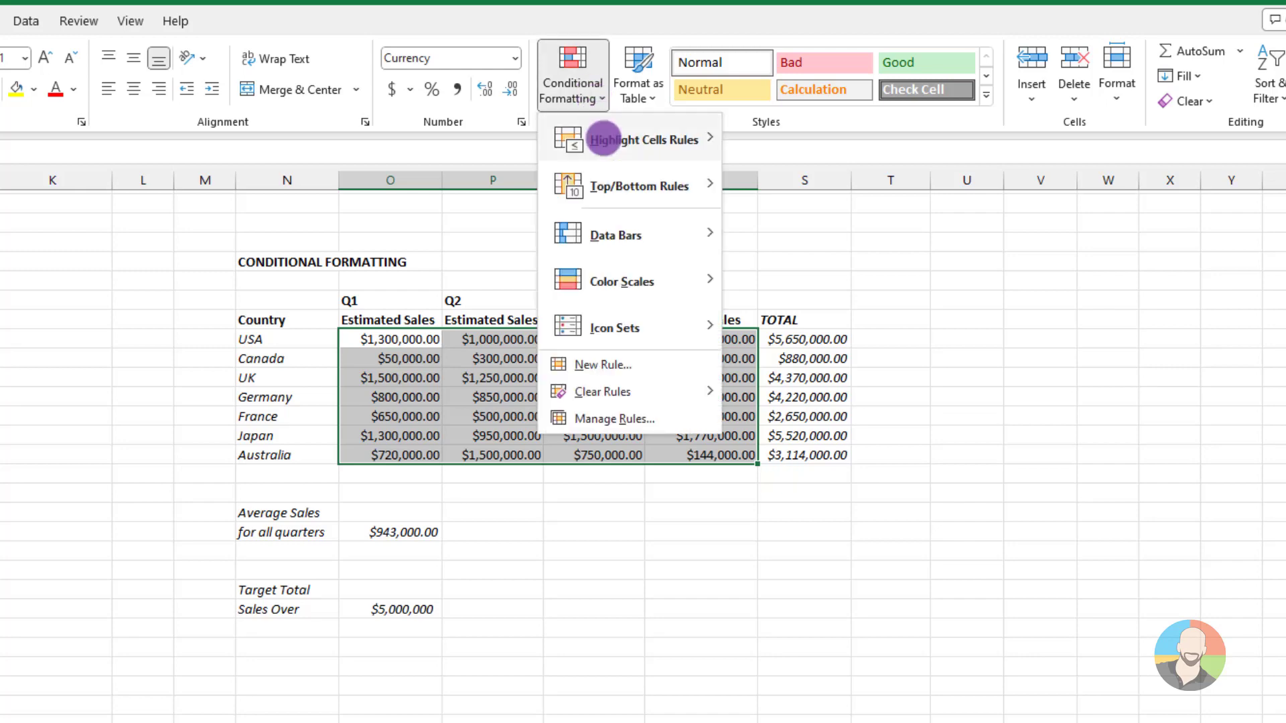
pyautogui.click(600, 364)
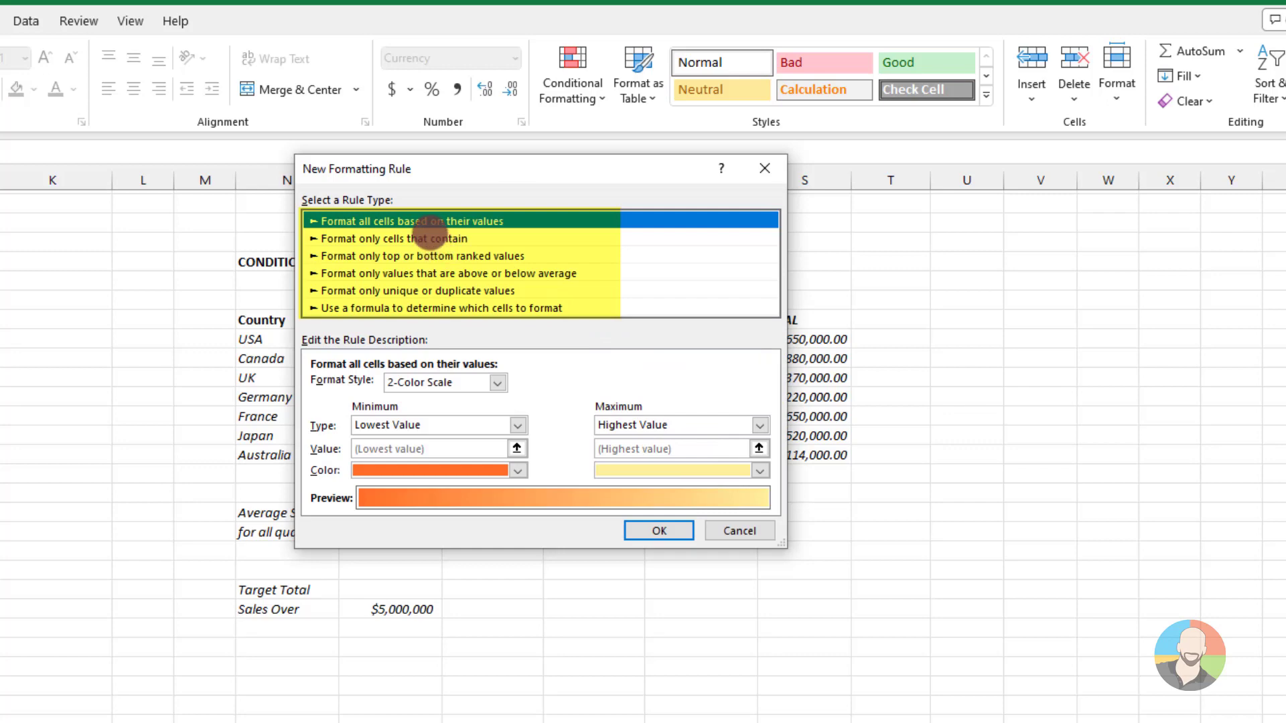
pyautogui.click(432, 239)
pyautogui.click(455, 256)
pyautogui.click(472, 273)
pyautogui.click(469, 290)
pyautogui.click(475, 308)
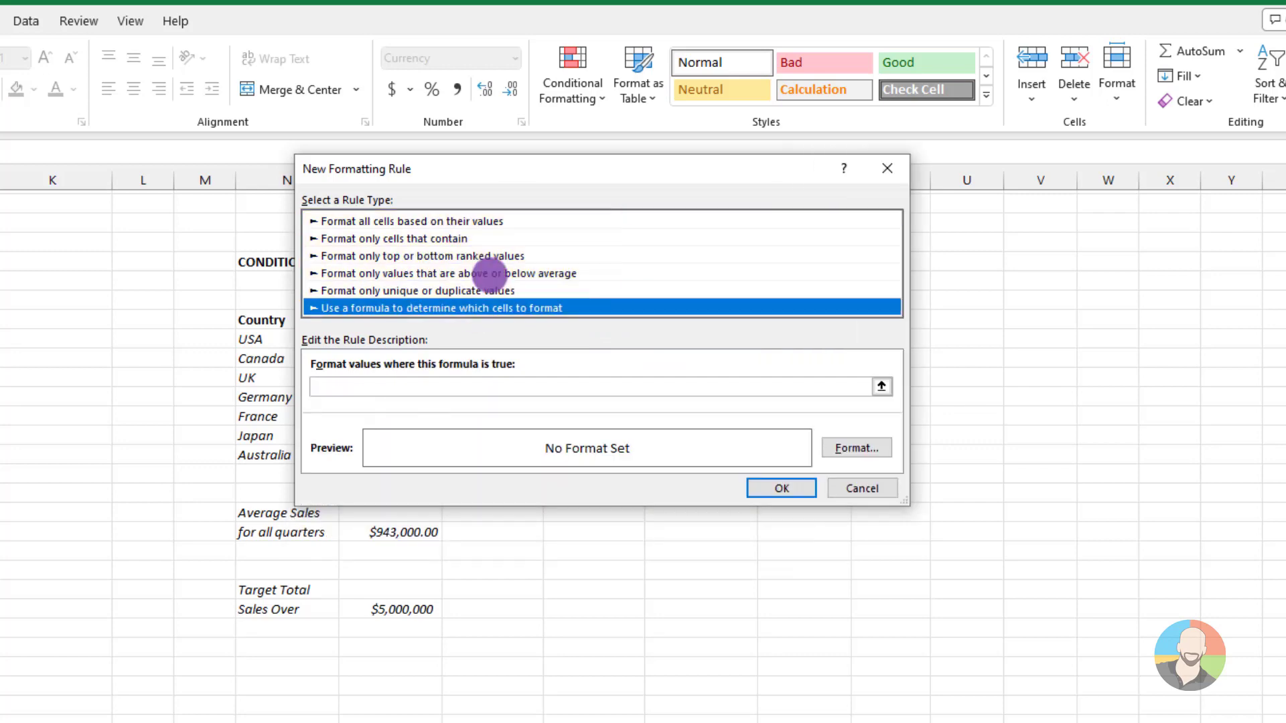
pyautogui.click(456, 221)
pyautogui.click(459, 238)
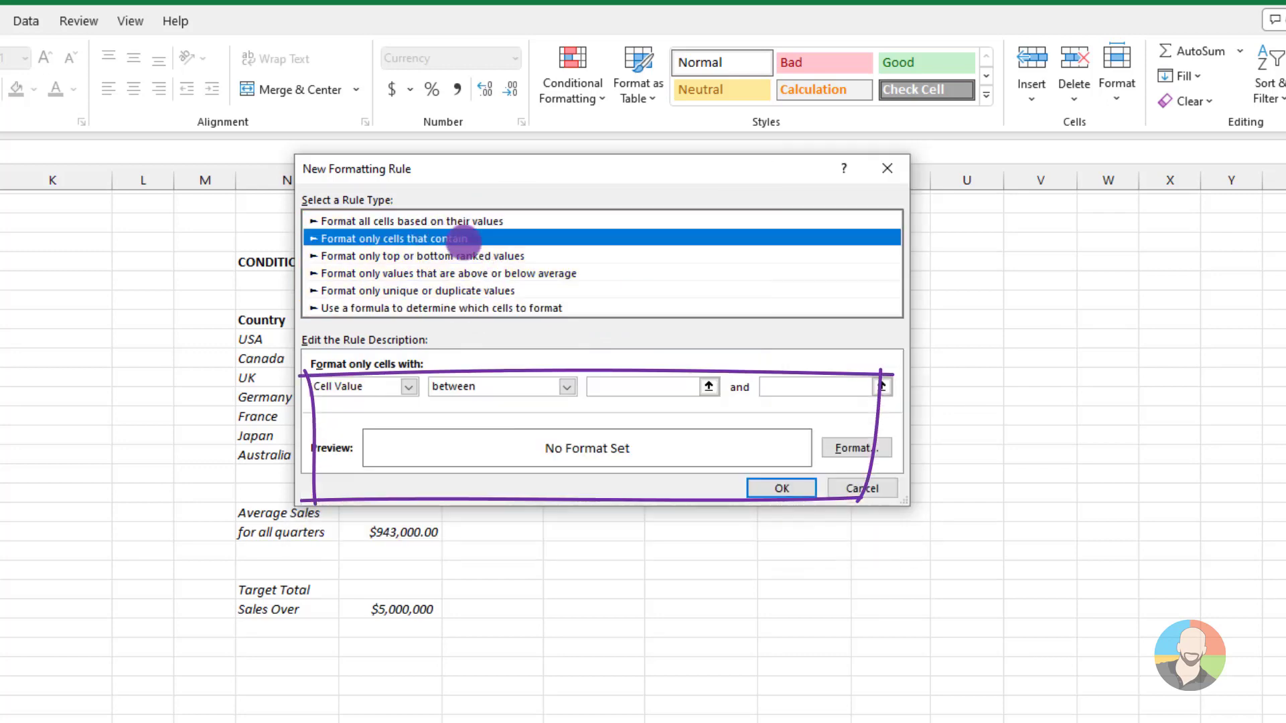
pyautogui.click(465, 256)
pyautogui.click(474, 273)
pyautogui.click(477, 291)
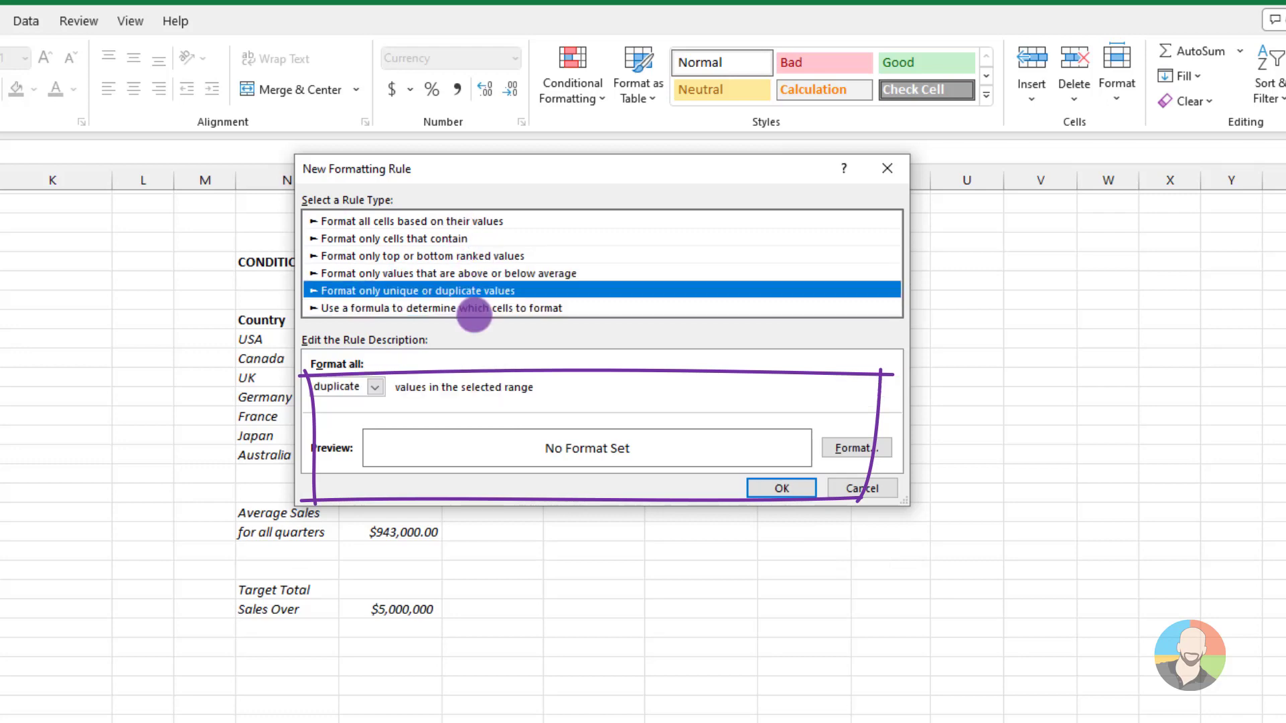
pyautogui.click(474, 308)
pyautogui.click(454, 221)
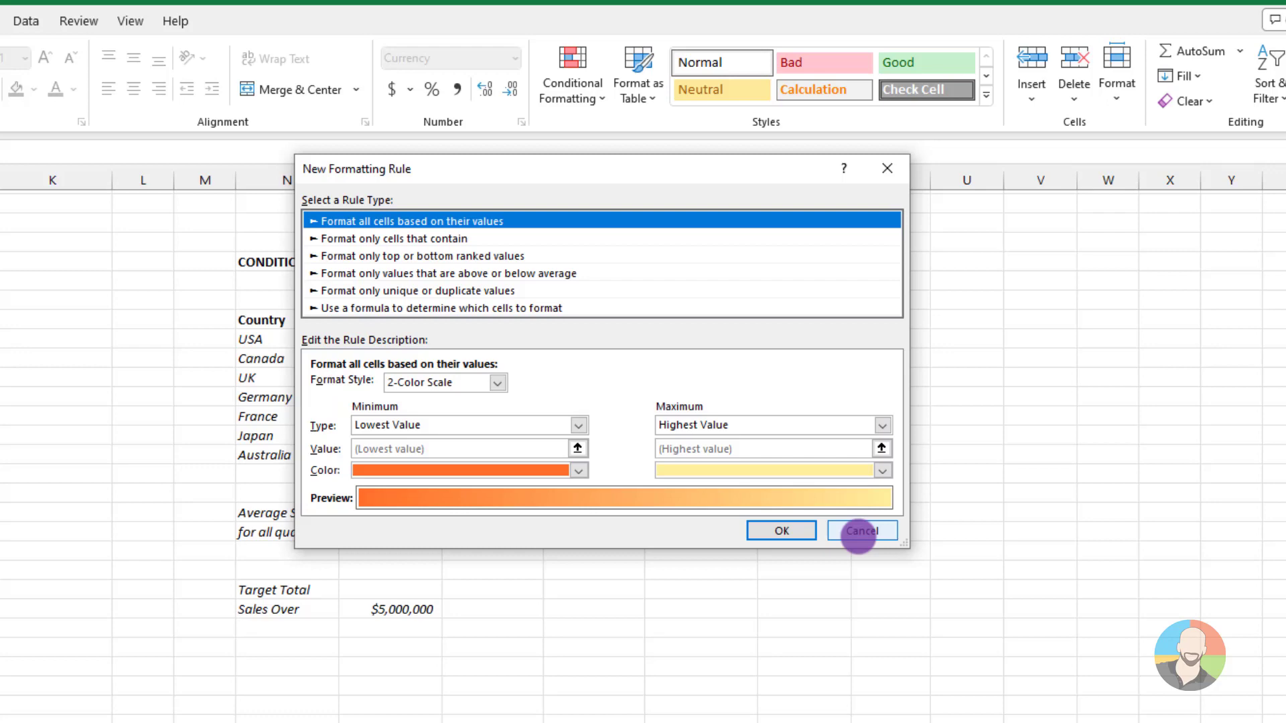
pyautogui.click(860, 531)
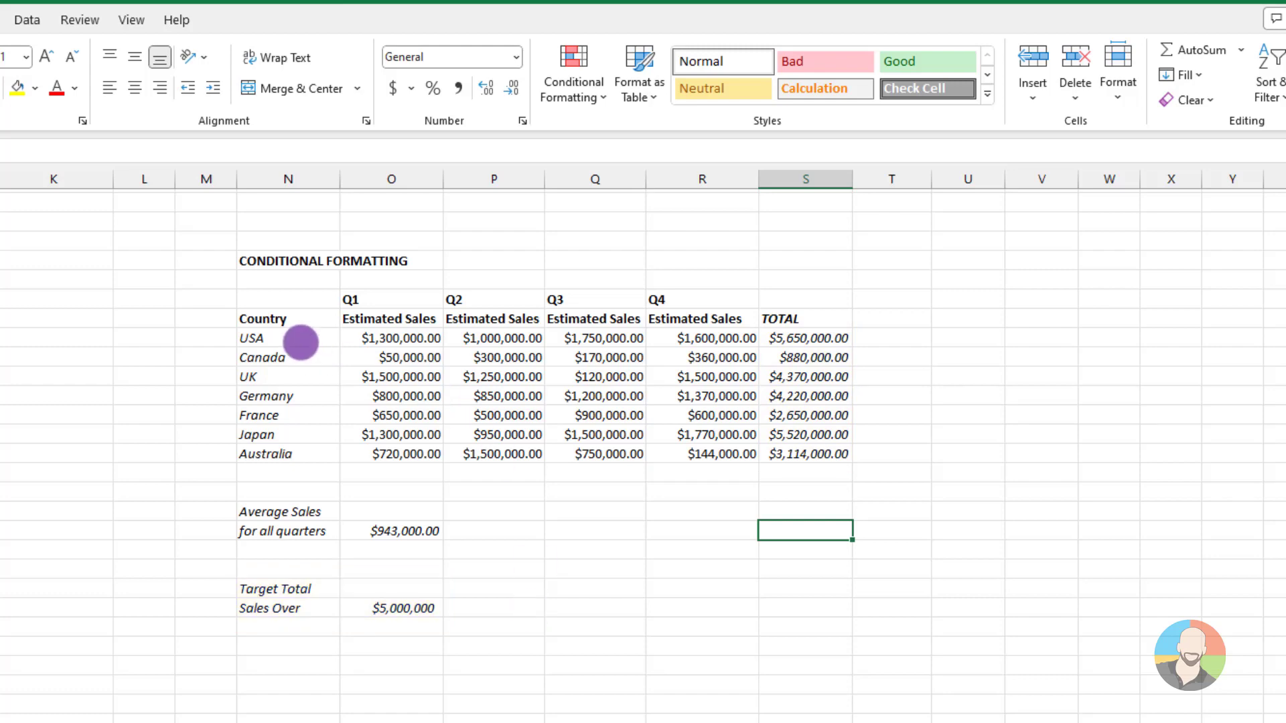
# Start a new formula-based formatting rule for the USA to Australia rows, from the Country column through the TOTAL column
pyautogui.moveTo(288, 335); pyautogui.dragTo(767, 446)
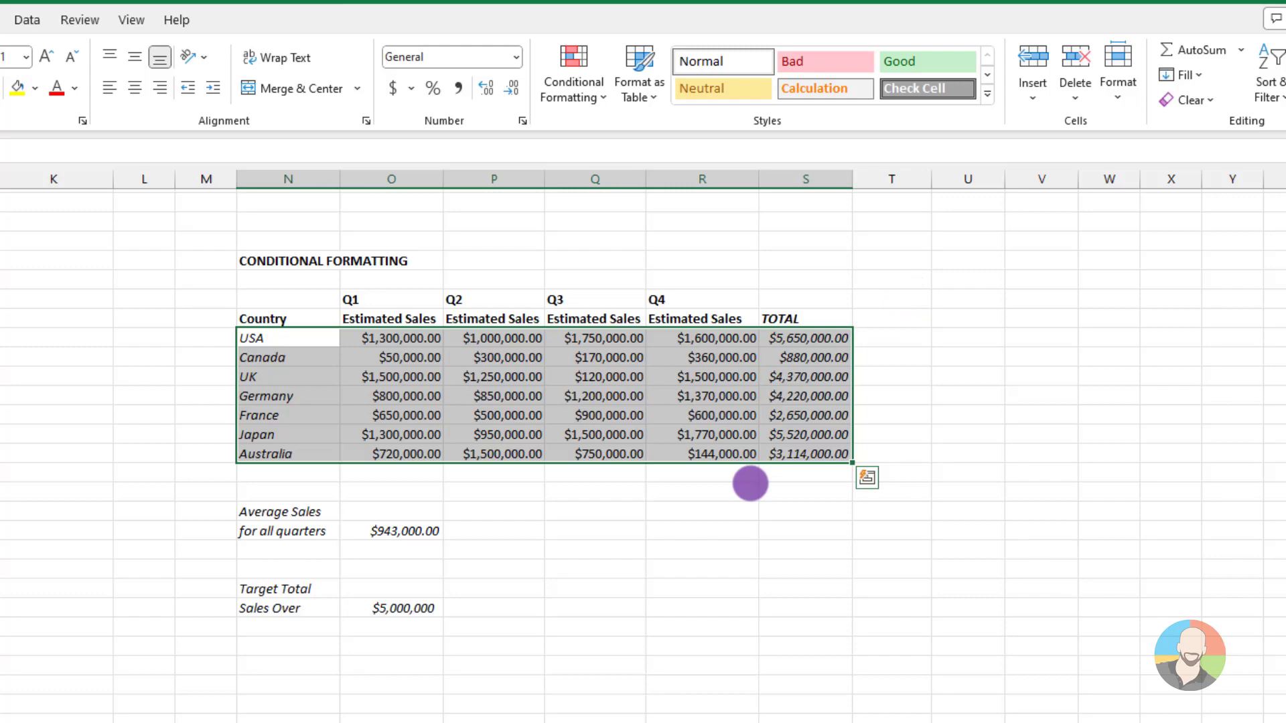
pyautogui.click(595, 92)
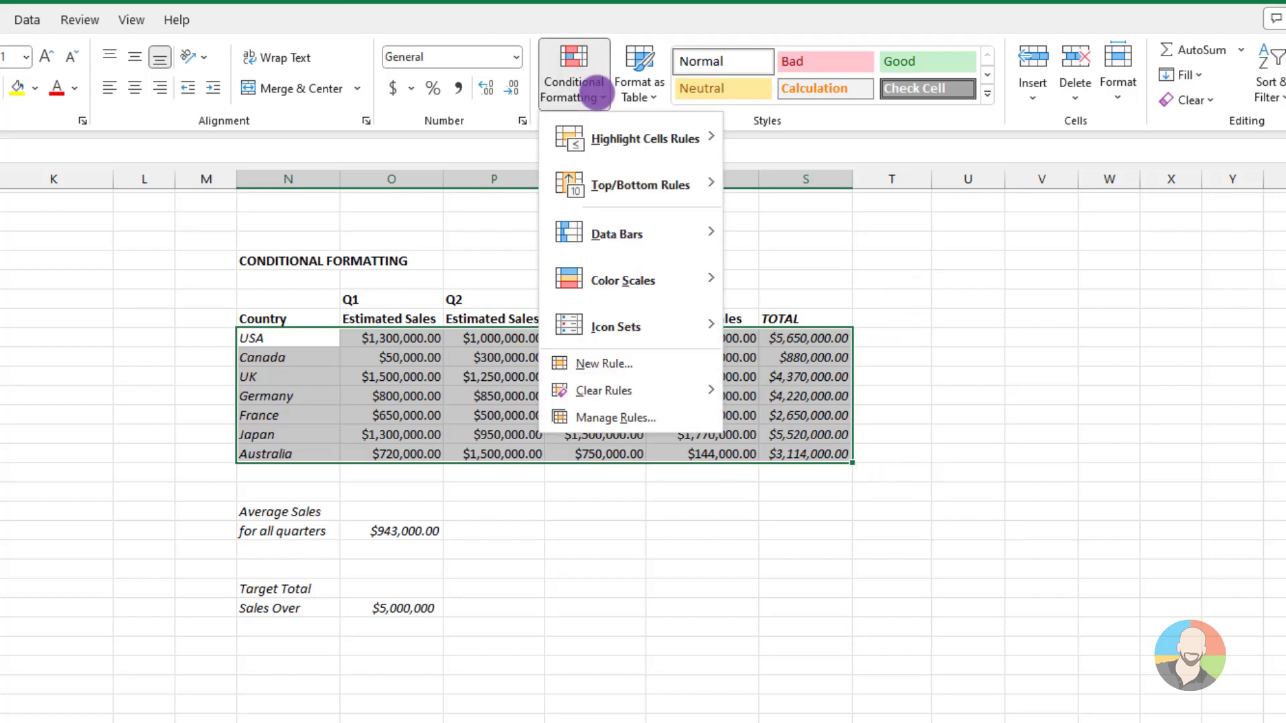
pyautogui.click(587, 363)
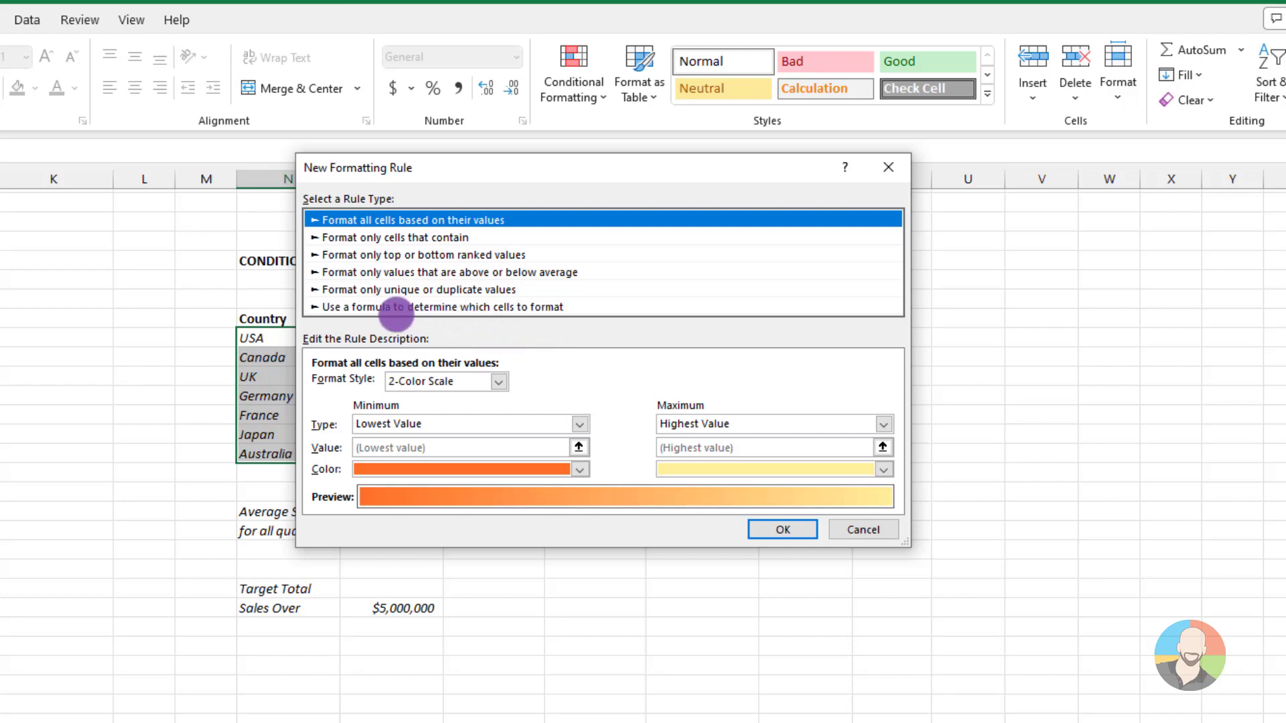
pyautogui.click(368, 306)
# Enter the rule formula =$S38>$O$52 to compare each country's total with the target total sales cell
pyautogui.moveTo(367, 167); pyautogui.dragTo(324, 410)
pyautogui.click(284, 632)
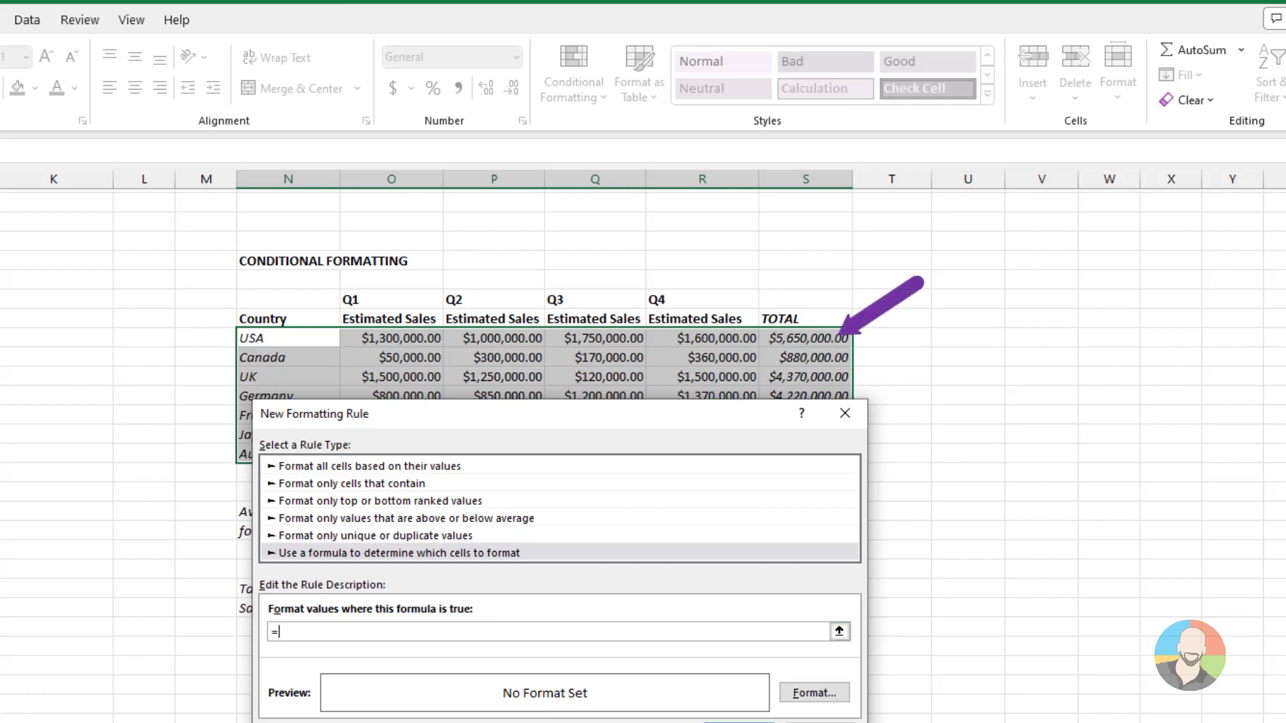
pyautogui.click(803, 338)
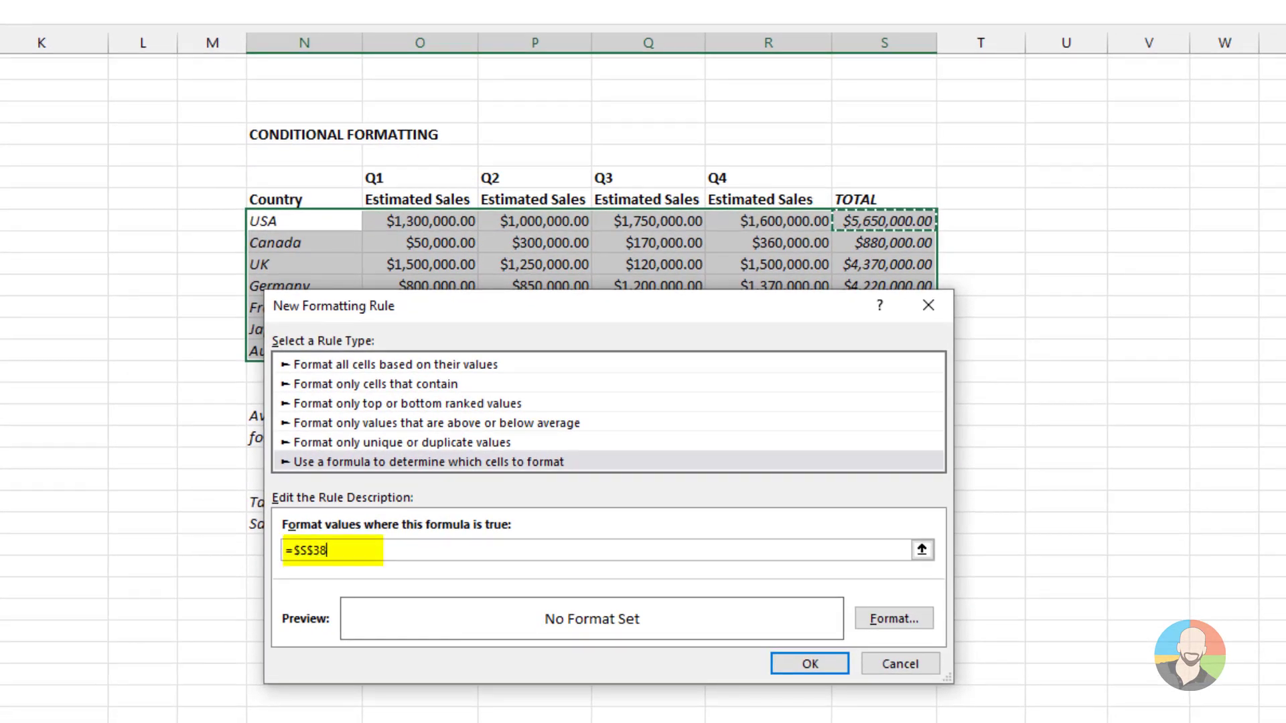
pyautogui.press('BackSpace')
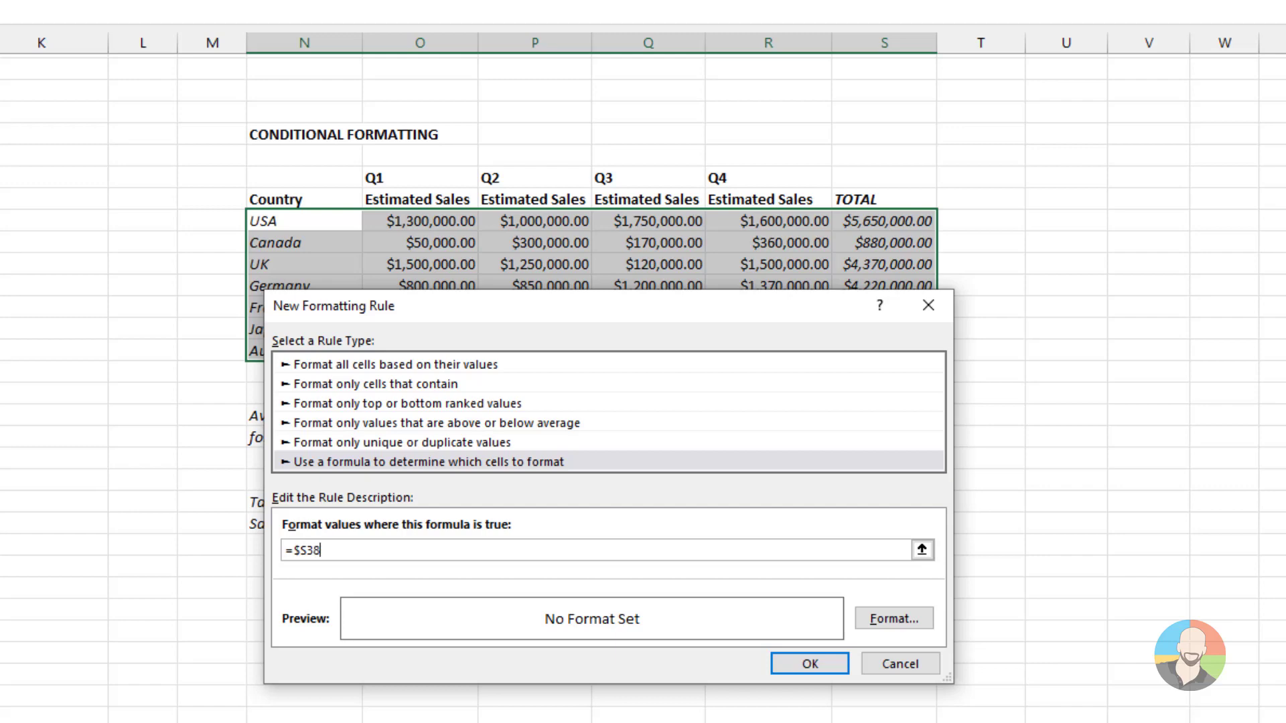
pyautogui.moveTo(730, 314); pyautogui.dragTo(735, 83)
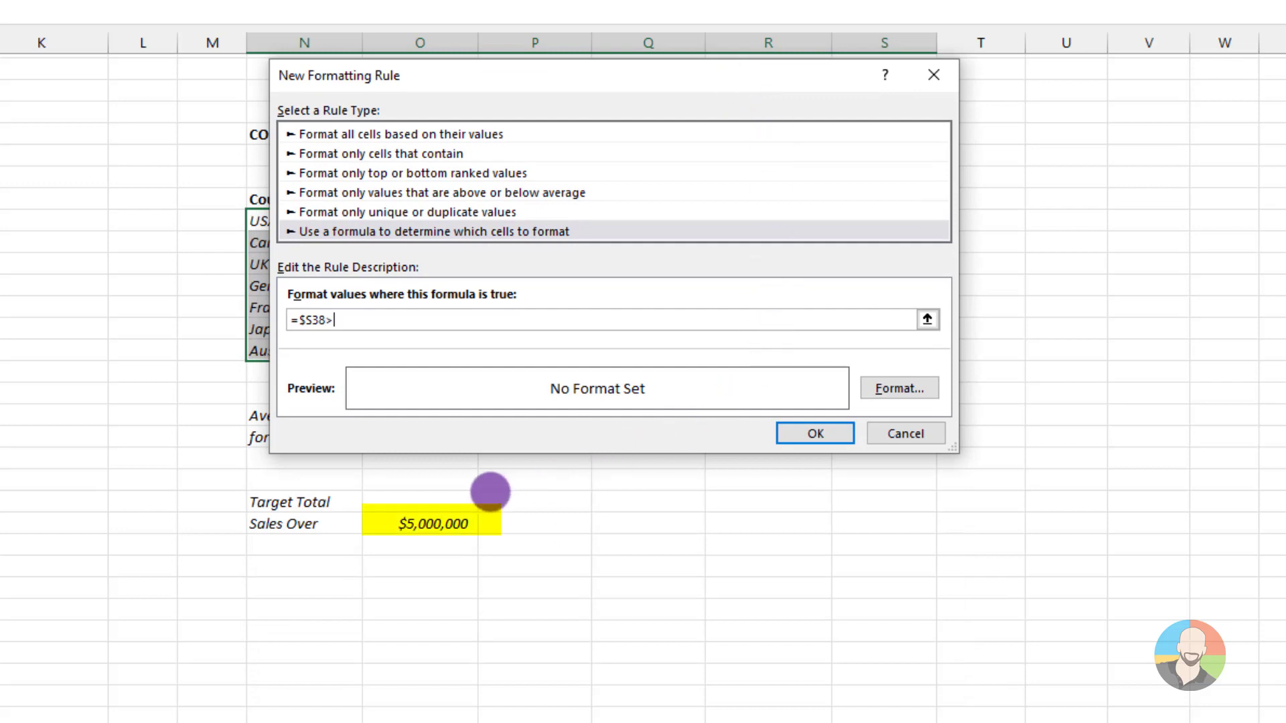
pyautogui.click(429, 523)
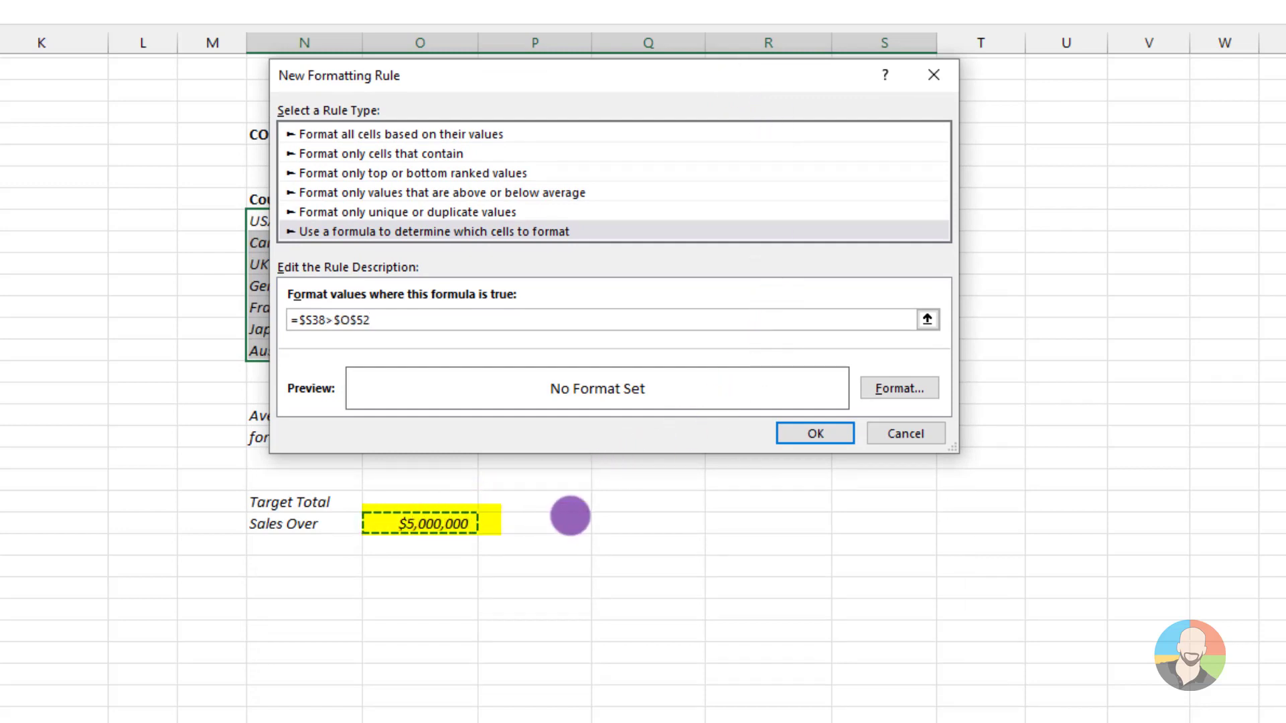
# Give the formula rule a light green background fill and apply it to the selected table rows
pyautogui.click(899, 387)
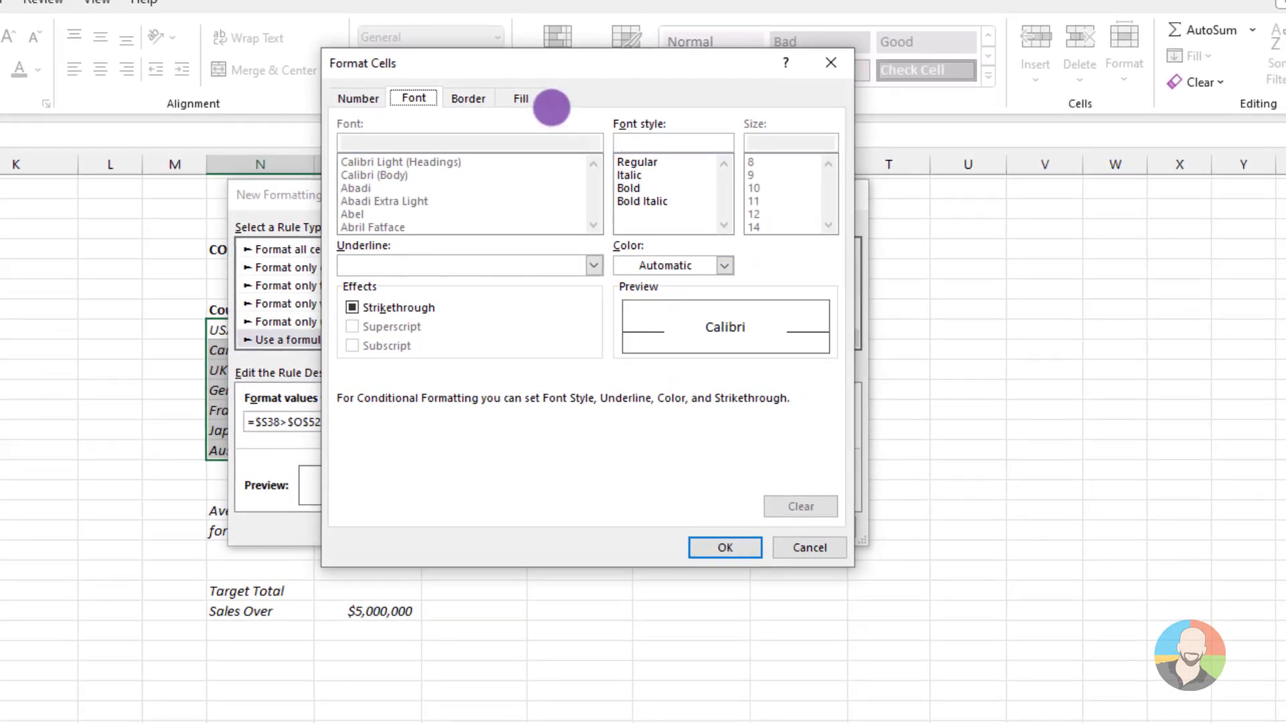
pyautogui.click(527, 98)
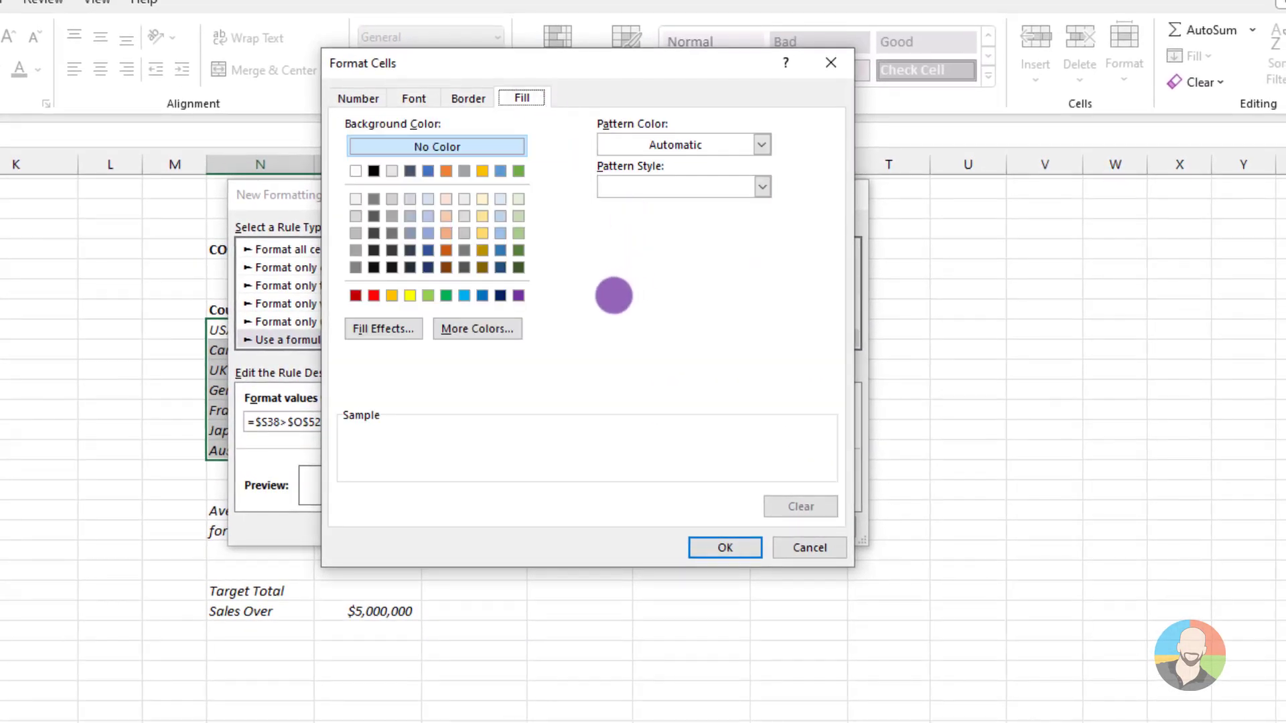
pyautogui.click(518, 214)
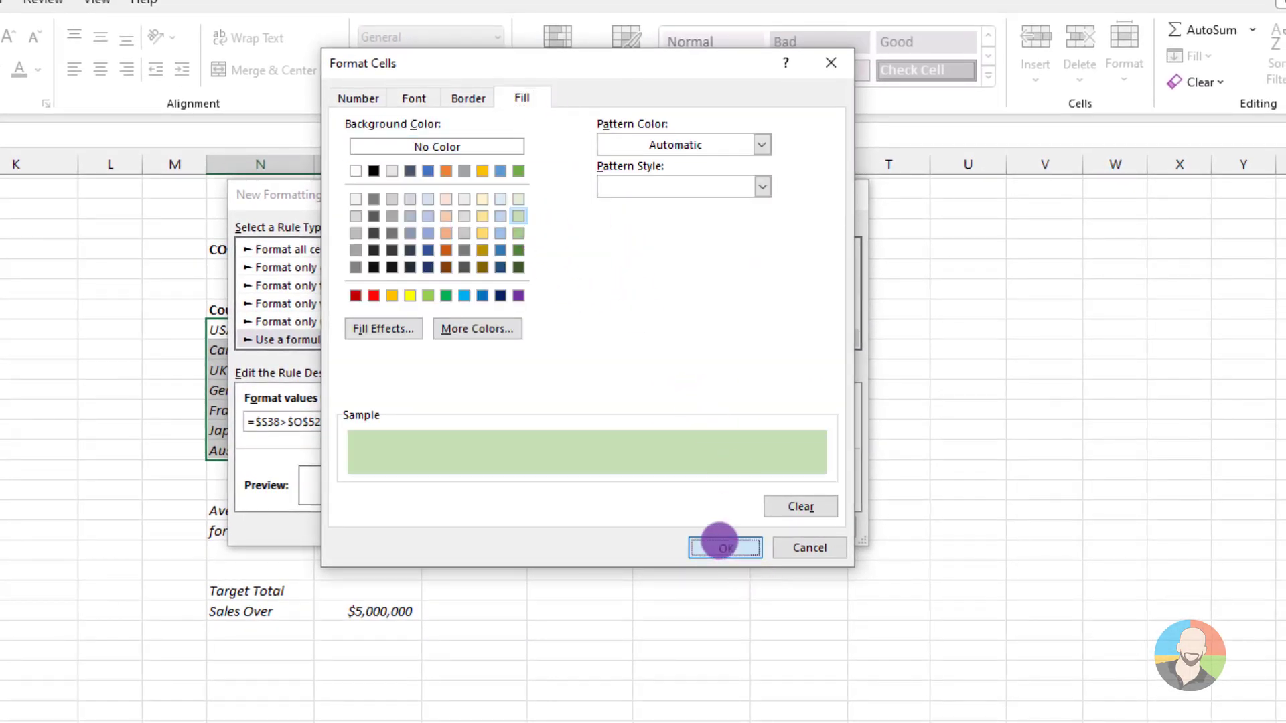
pyautogui.click(721, 544)
pyautogui.click(725, 527)
pyautogui.click(682, 711)
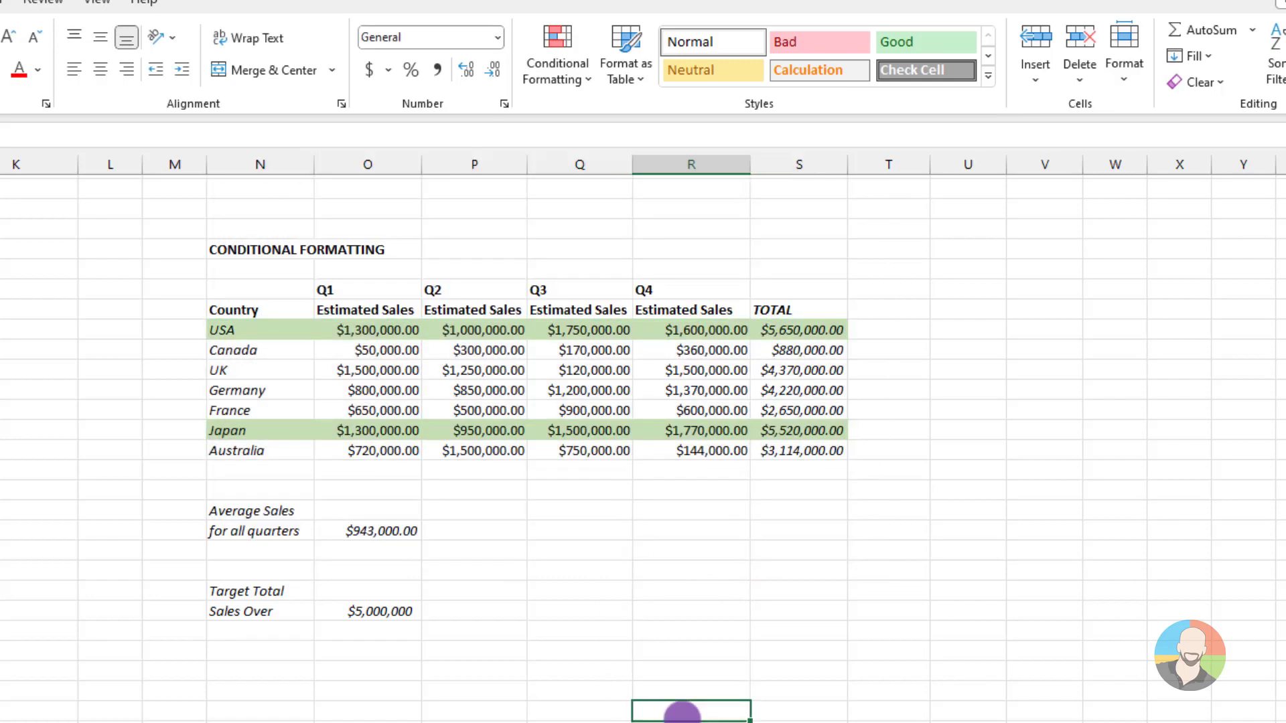